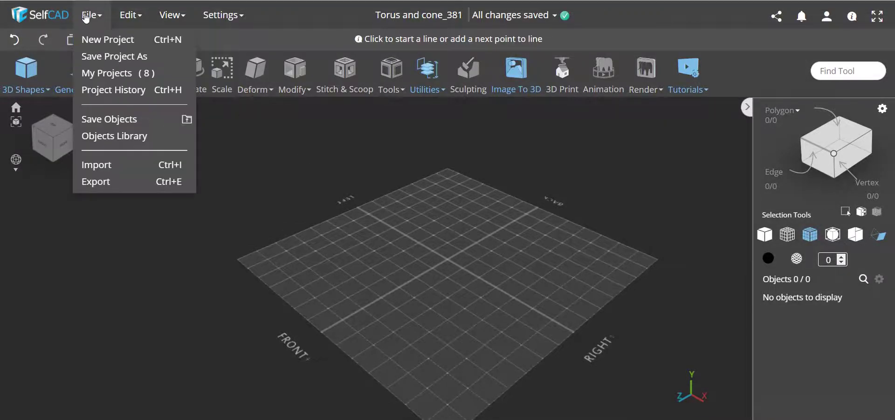
Import the More_holes file, a 150×150×15 plate with four holes, as mesh_40
click(105, 168)
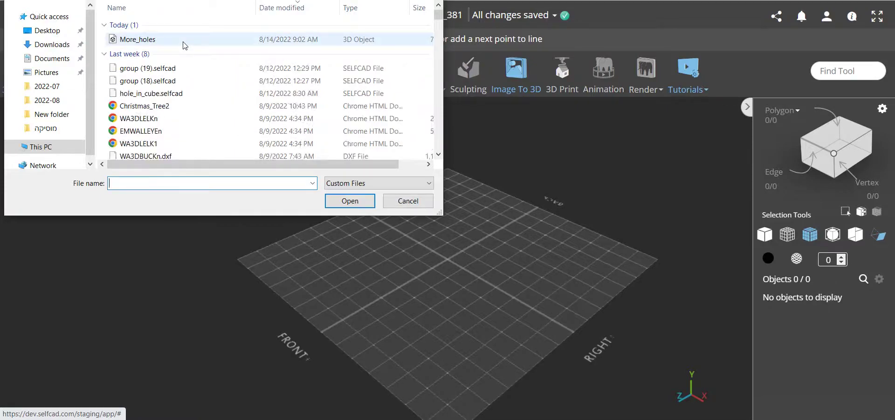
click(184, 42)
click(352, 201)
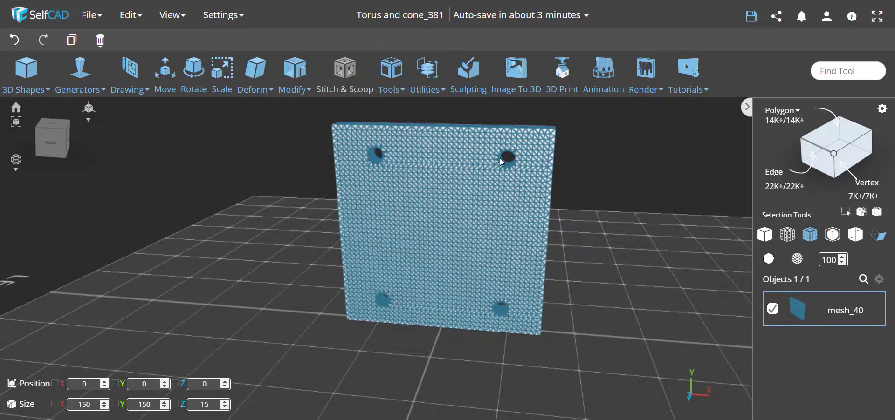
scroll(382, 144, up, 10)
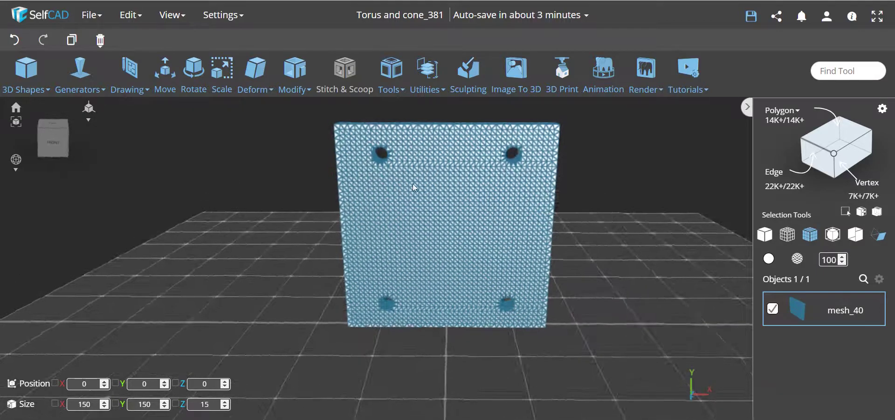
scroll(501, 216, down, 10)
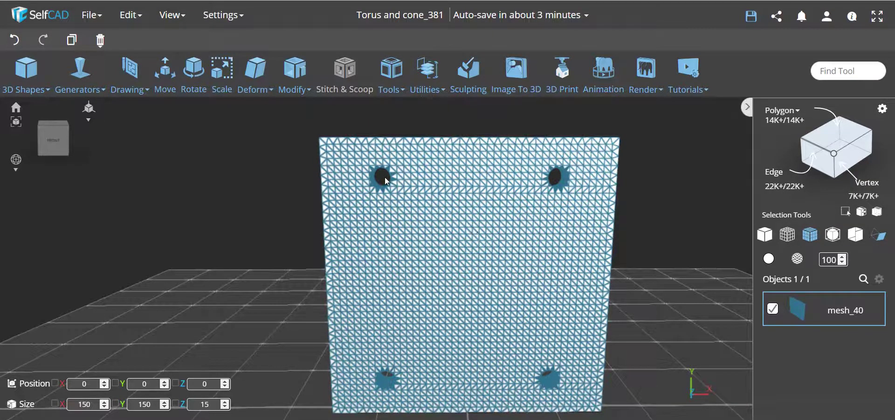
drag(563, 181, 393, 152)
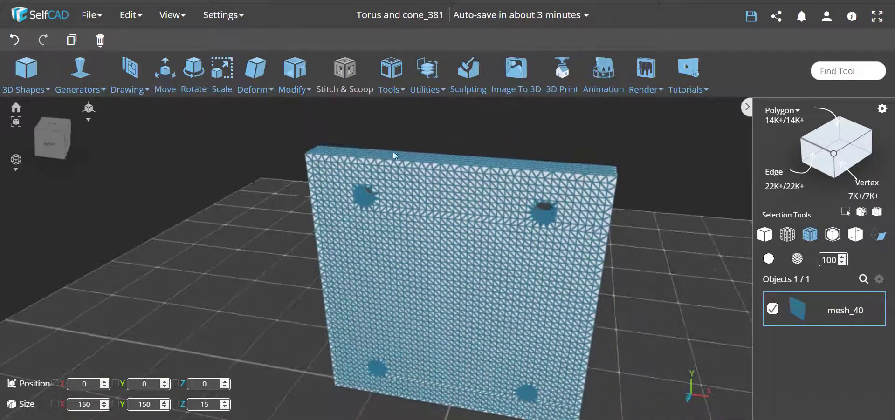
drag(492, 171, 432, 201)
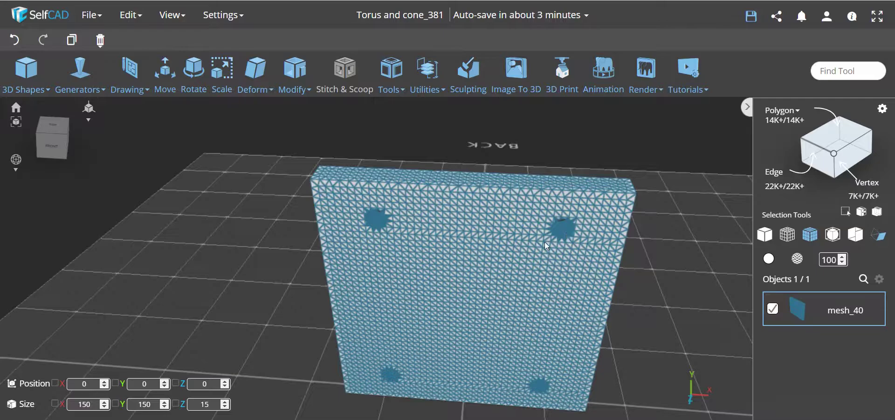
drag(545, 242, 410, 184)
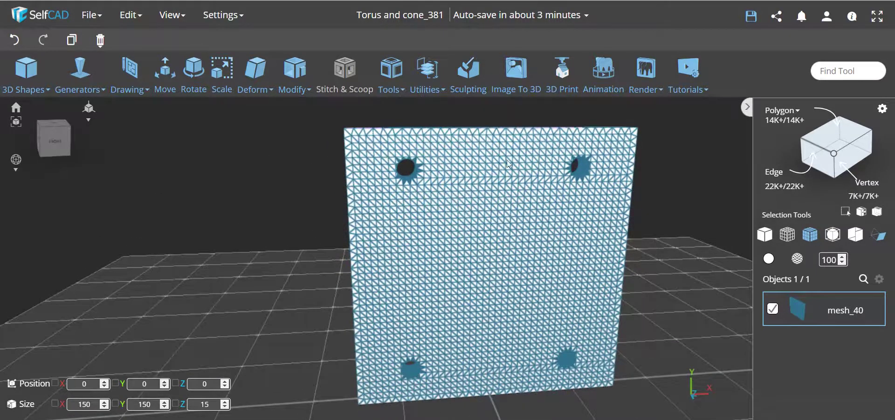
drag(525, 155, 517, 188)
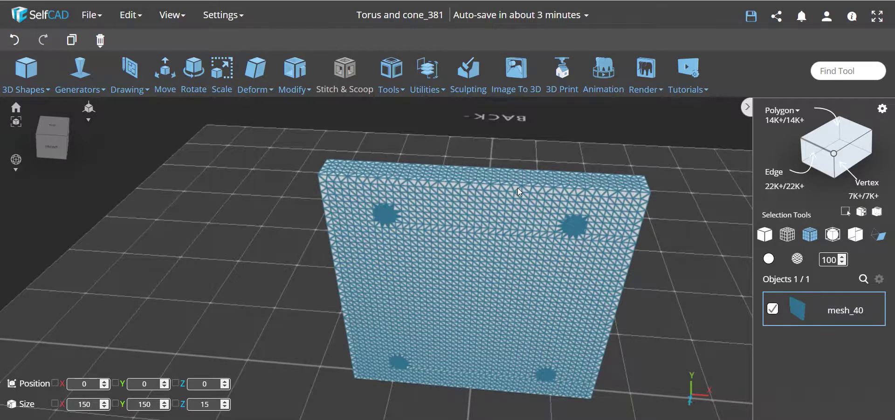
scroll(493, 175, up, 3)
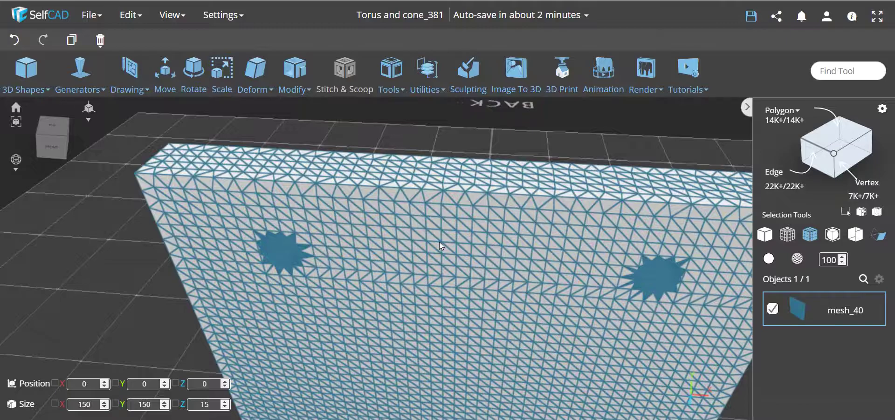
drag(439, 242, 409, 183)
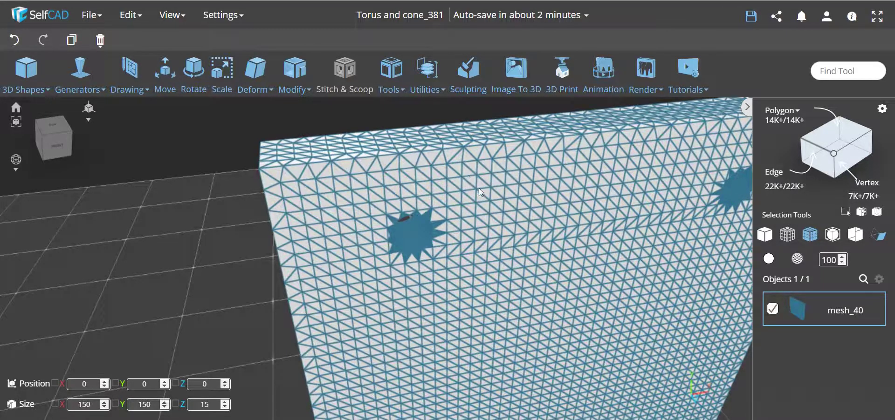
drag(505, 205, 474, 197)
click(296, 85)
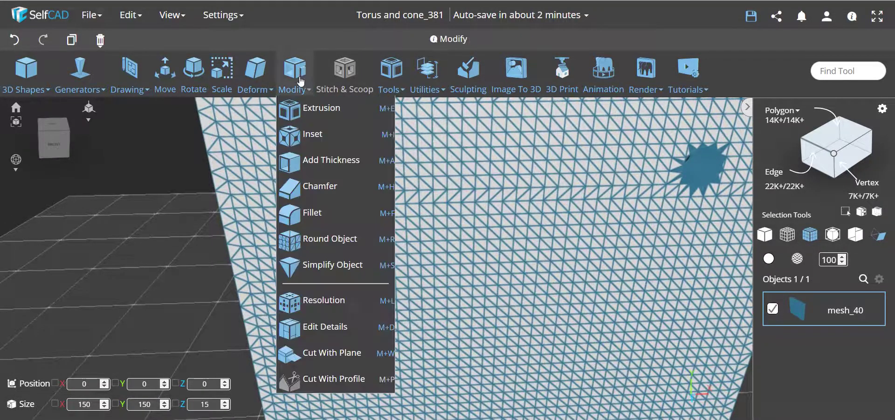
scroll(494, 214, down, 10)
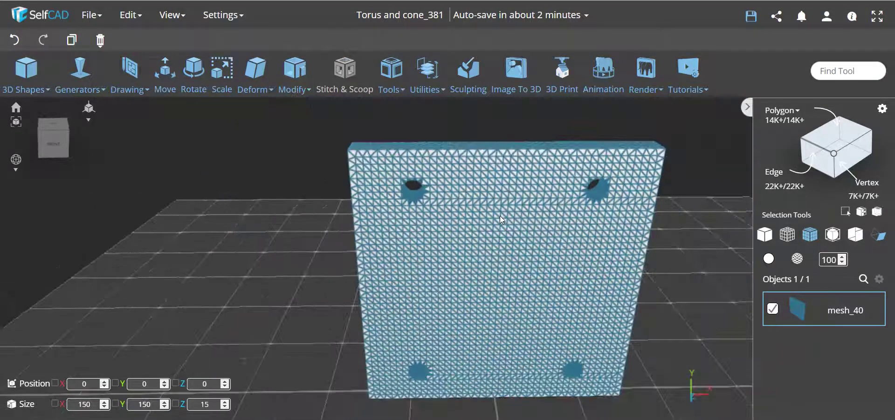
drag(441, 208, 411, 209)
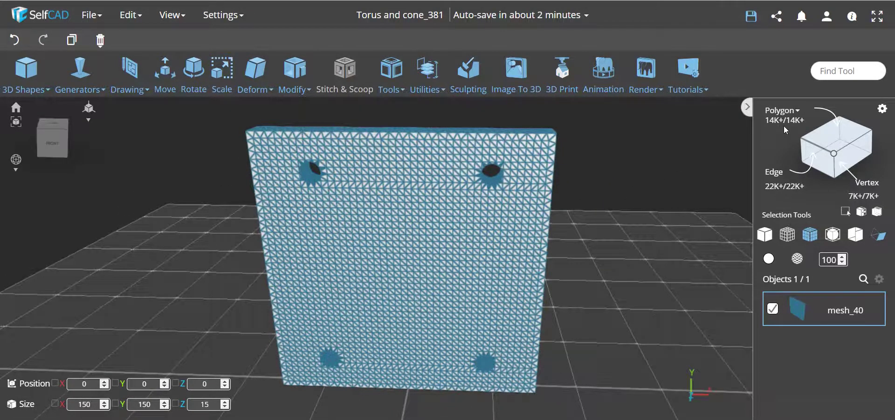
scroll(492, 149, up, 3)
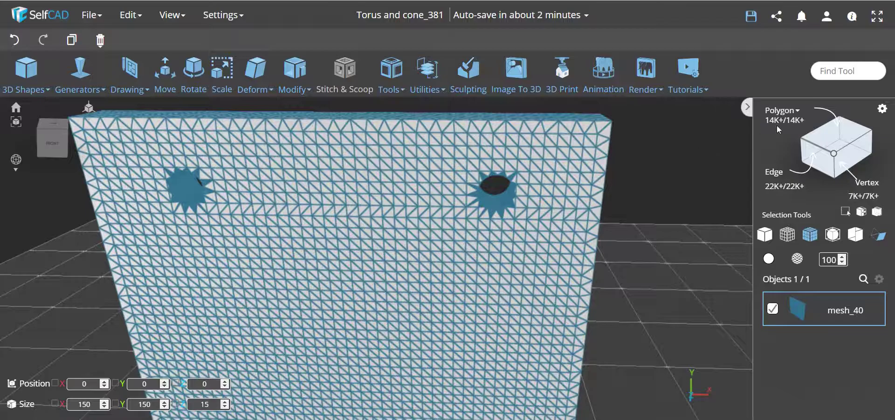
scroll(552, 197, up, 2)
scroll(491, 175, up, 4)
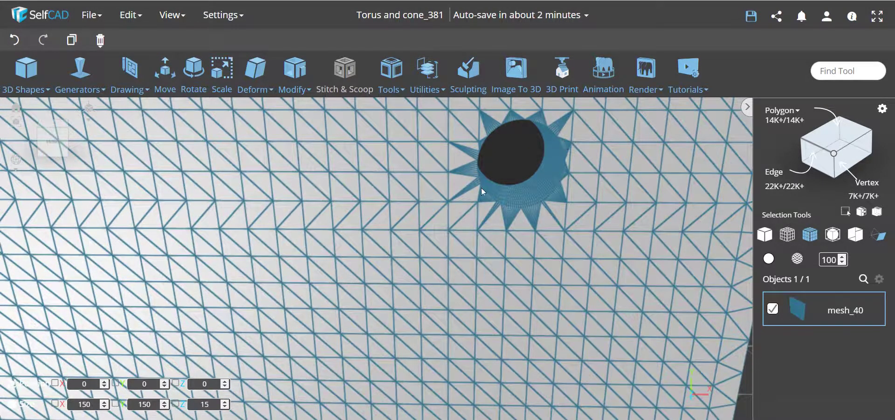
scroll(532, 156, down, 5)
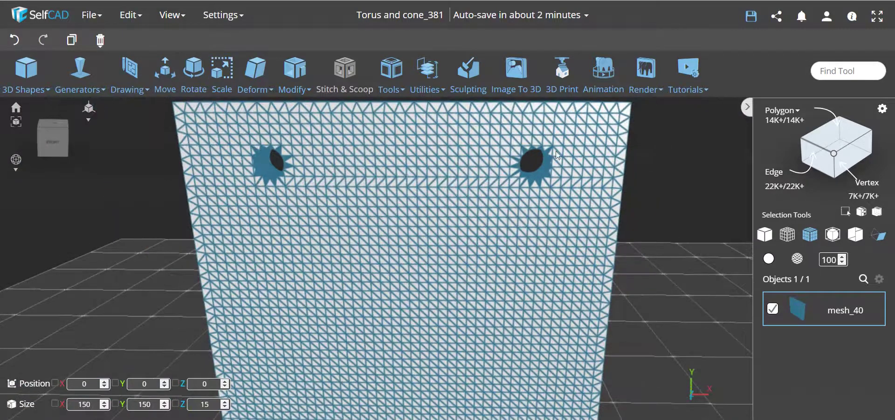
scroll(286, 139, up, 5)
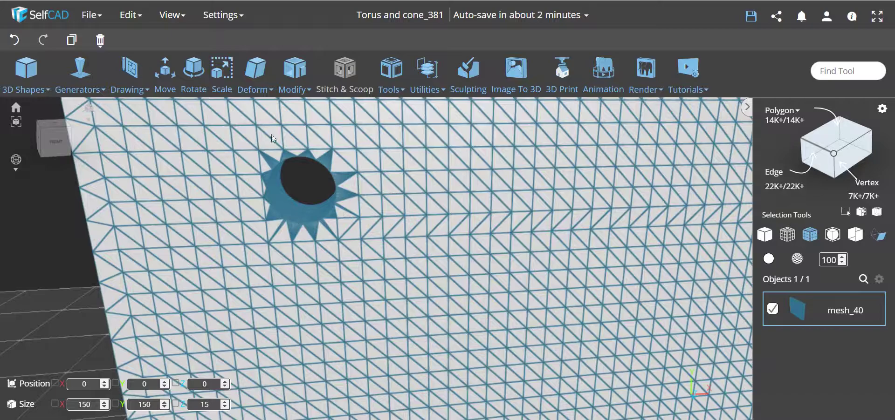
scroll(460, 191, down, 8)
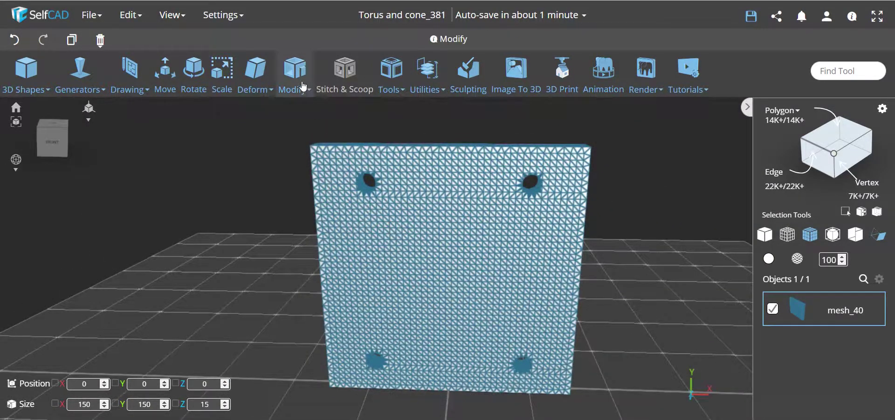
Apply Resolution at Detail Level 0 to cut the plate to 518 polygons, then inspect a hole
click(295, 82)
click(329, 302)
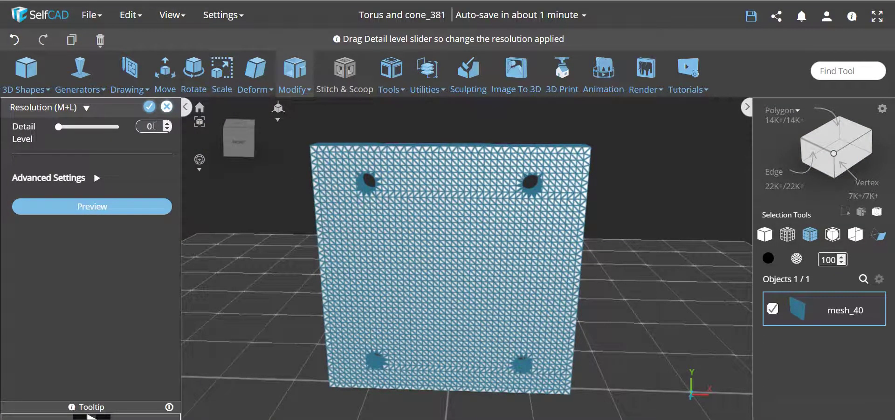
click(149, 108)
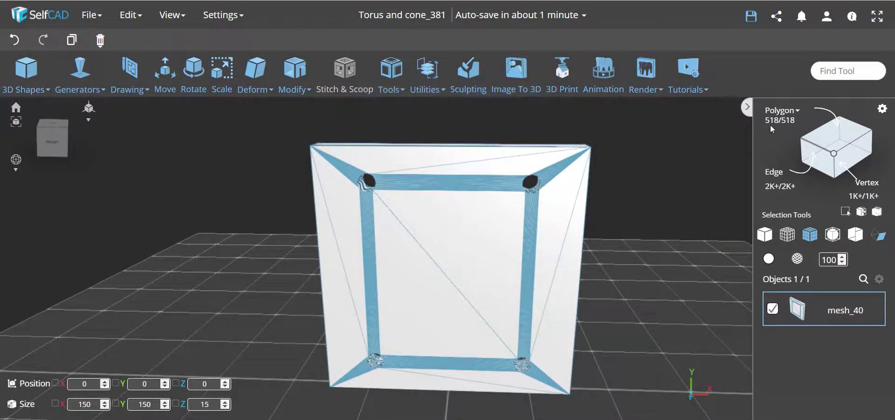
scroll(379, 194, up, 5)
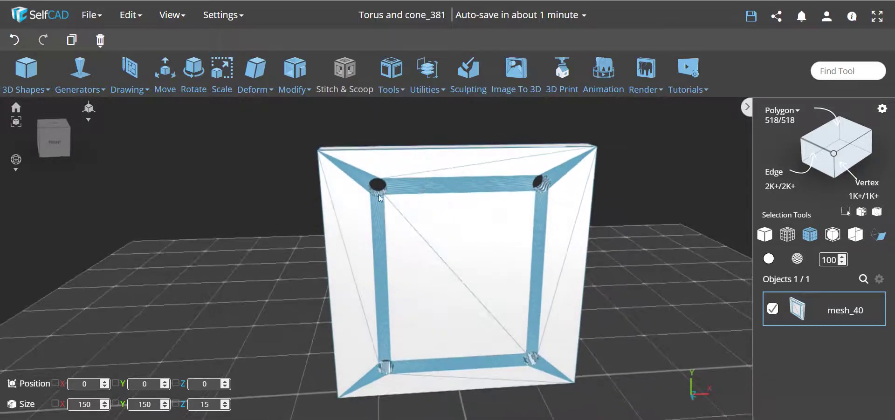
scroll(375, 196, up, 3)
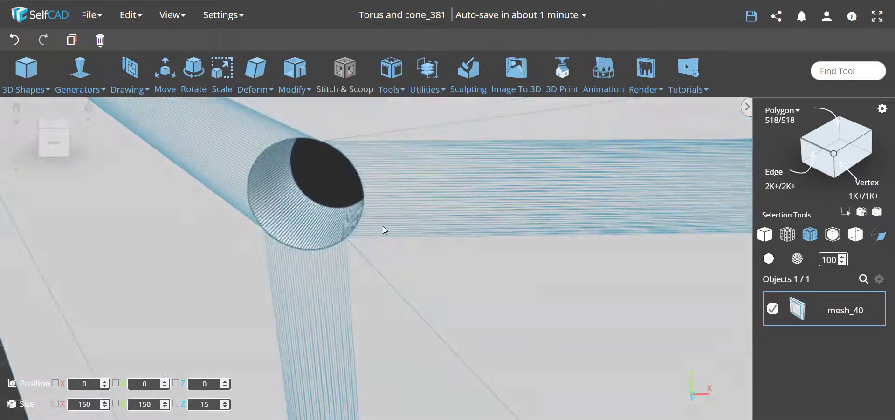
scroll(332, 226, up, 5)
scroll(332, 226, down, 8)
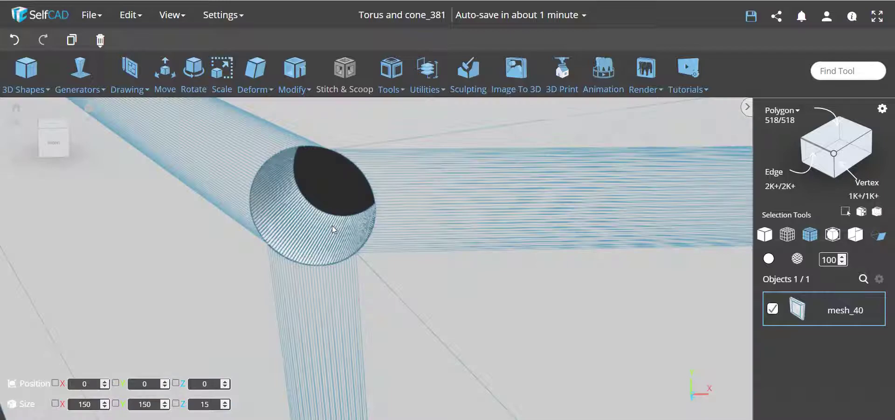
mouse_move(334, 228)
mouse_down()
mouse_move(532, 236)
mouse_move(336, 231)
mouse_up()
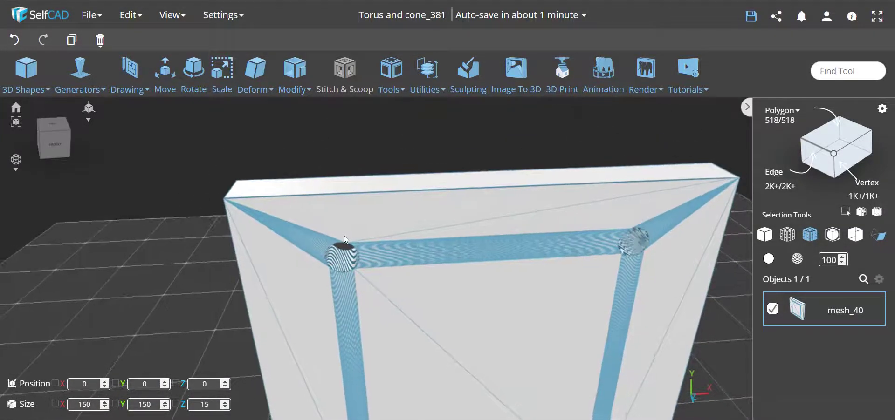
scroll(343, 236, up, 4)
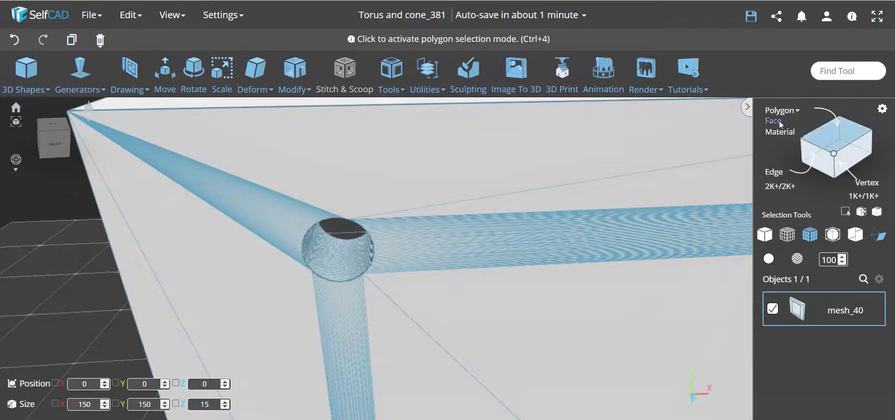
Switch to face selection and turn on Loop selection in its settings
click(781, 117)
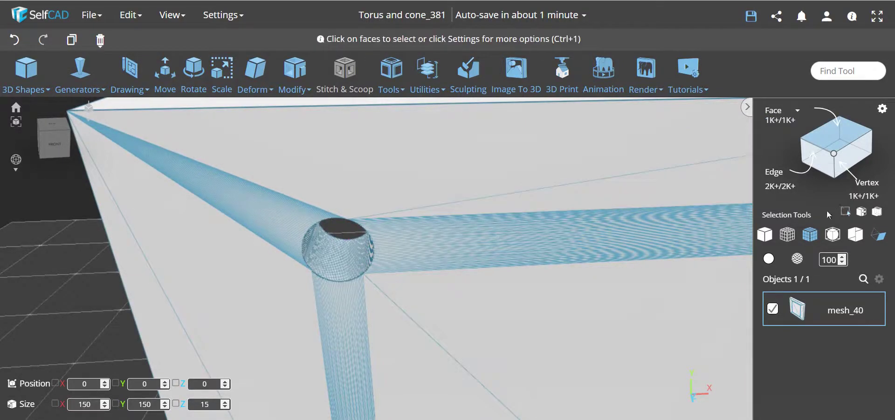
click(881, 109)
click(329, 254)
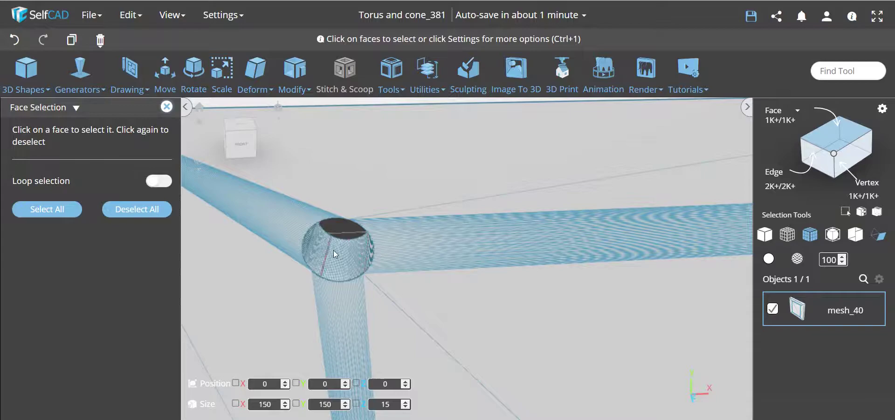
scroll(332, 267, up, 5)
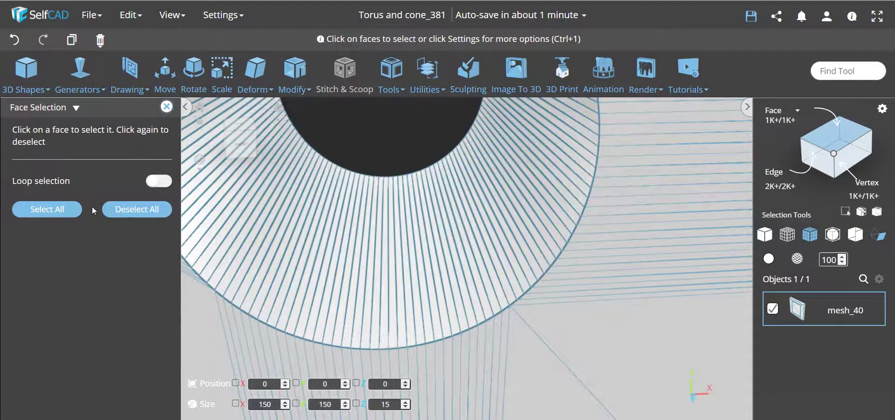
click(153, 182)
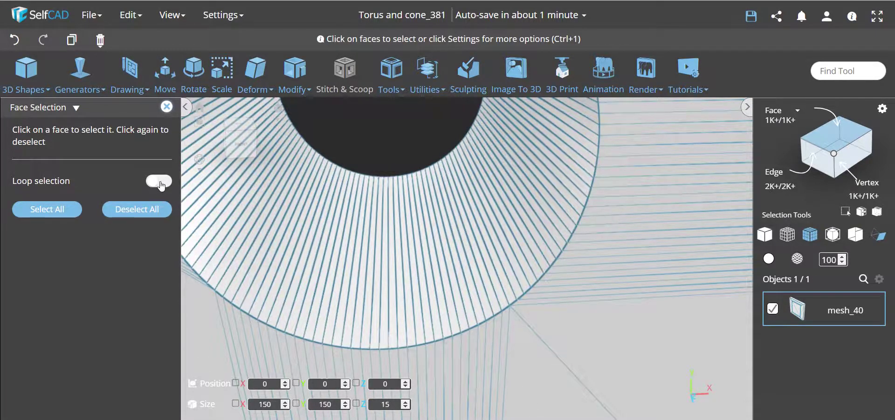
Loop-select the corner hole's full 128-face wall ring (10×10×15) and open Scale on it
click(316, 229)
click(511, 204)
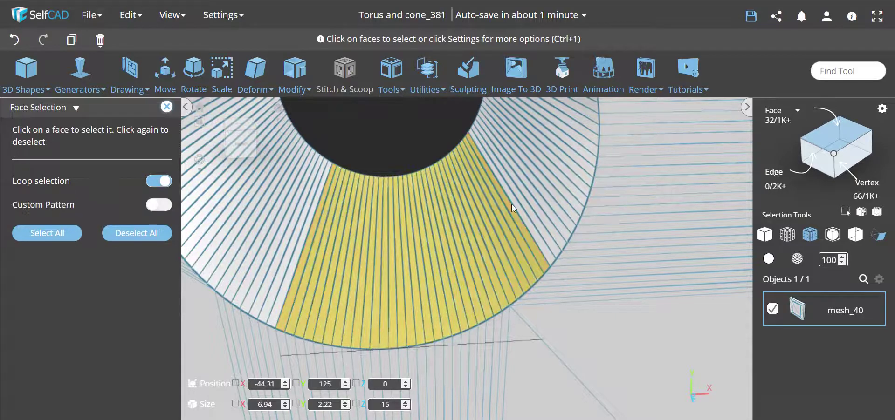
click(421, 145)
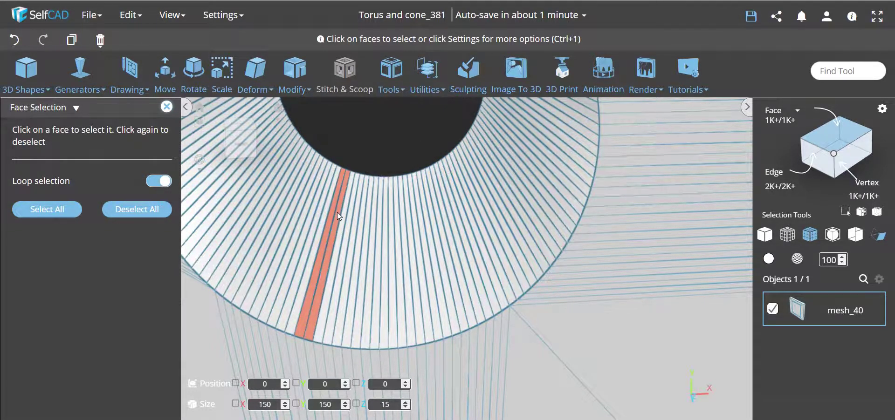
click(343, 212)
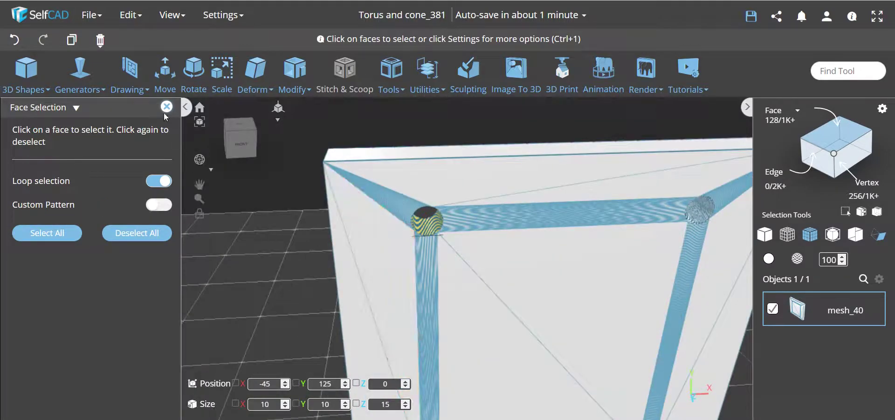
click(167, 107)
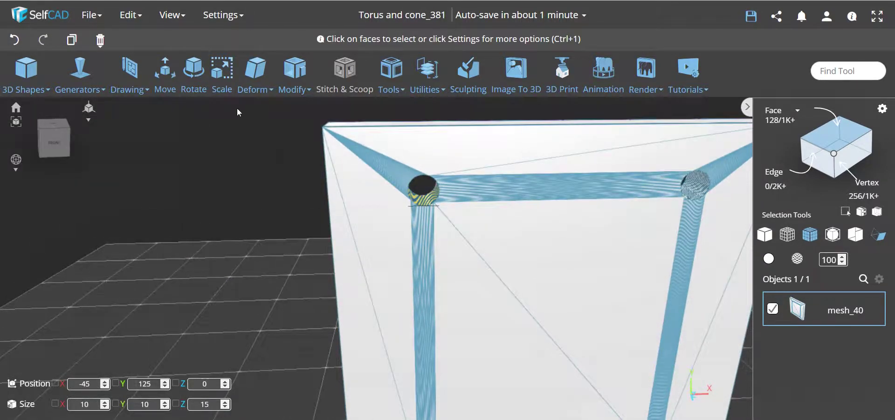
click(222, 91)
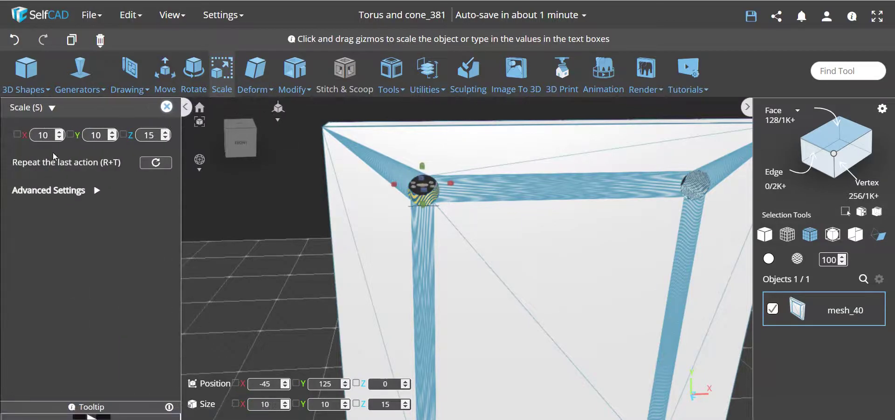
Scale the hole wall to 15 with X and Y checked, then close Scale
click(18, 135)
click(70, 135)
click(93, 136)
text(15)
key(Return)
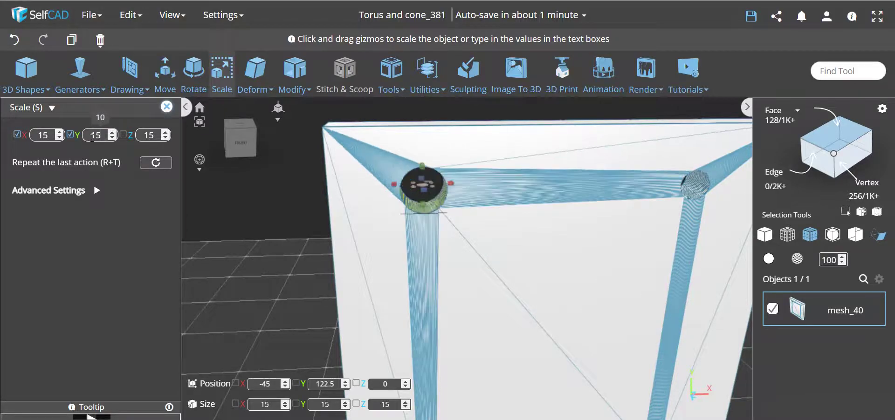
click(166, 107)
click(273, 220)
Undo the hole wall resize and the steps before it
drag(272, 221, 213, 223)
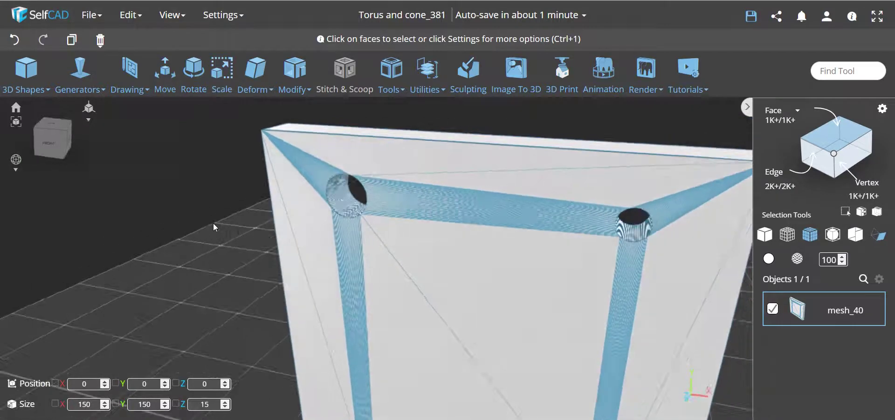
click(14, 41)
click(14, 41)
click(15, 40)
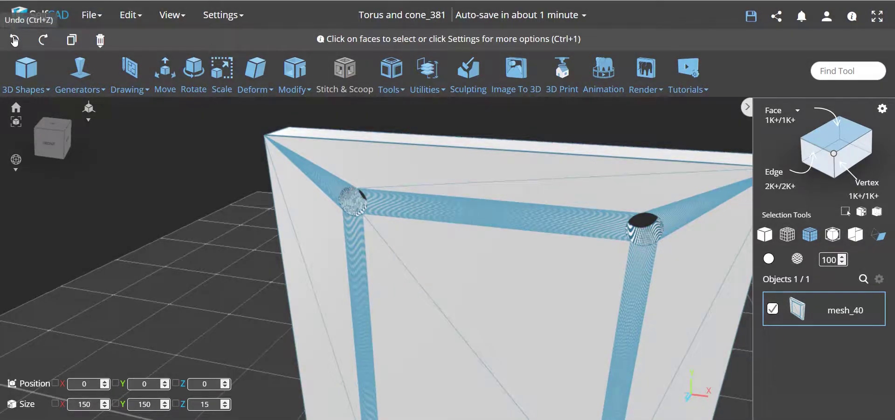
Undo back to the original 14K-face mesh and try loop-selecting a hole wall face
click(15, 41)
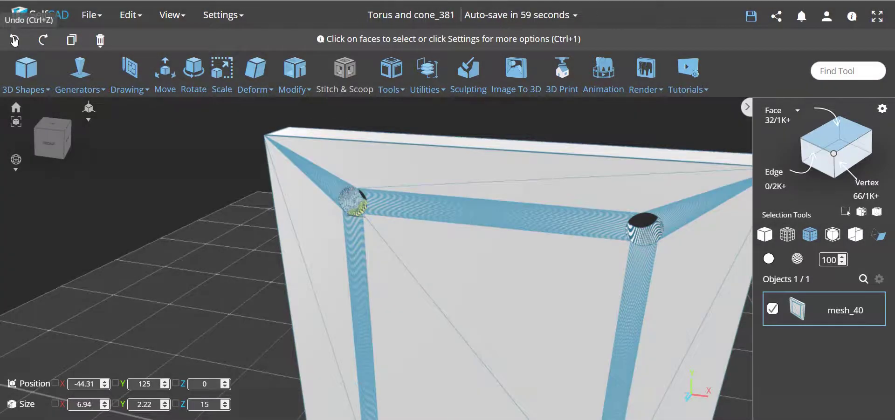
click(14, 40)
click(14, 41)
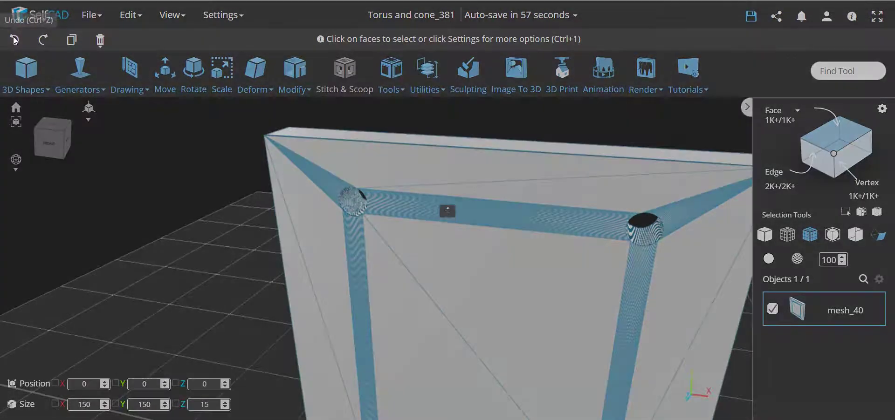
scroll(362, 203, up, 10)
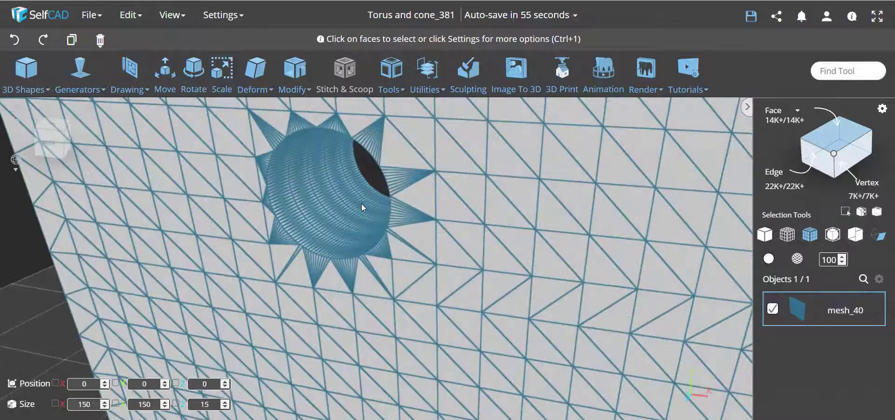
scroll(362, 208, down, 3)
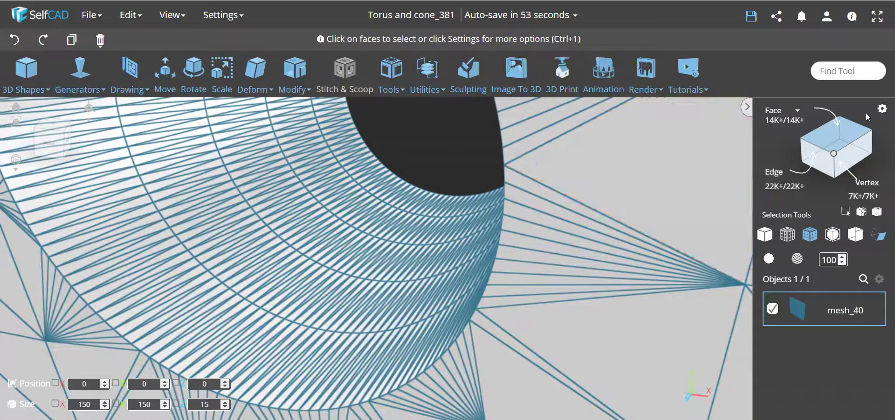
click(878, 111)
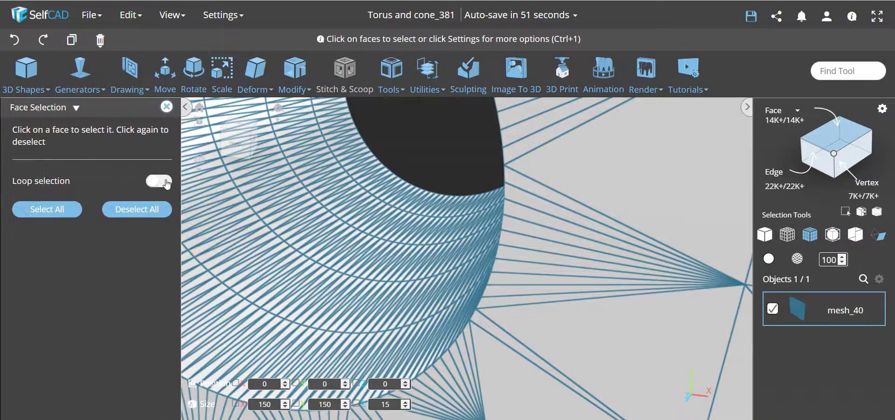
click(252, 207)
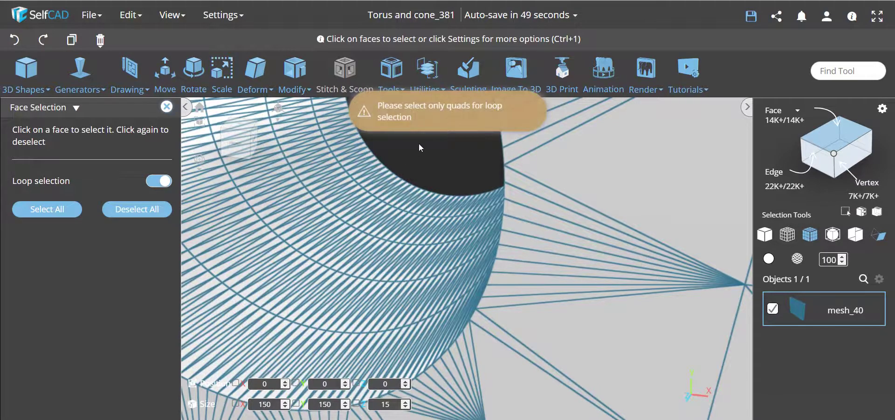
Switch the selection mode to Polygon with tolerance 0
click(342, 246)
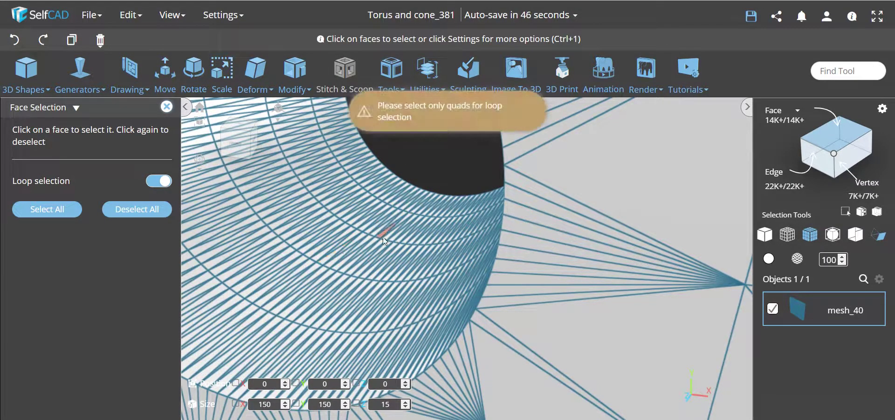
click(775, 111)
click(783, 121)
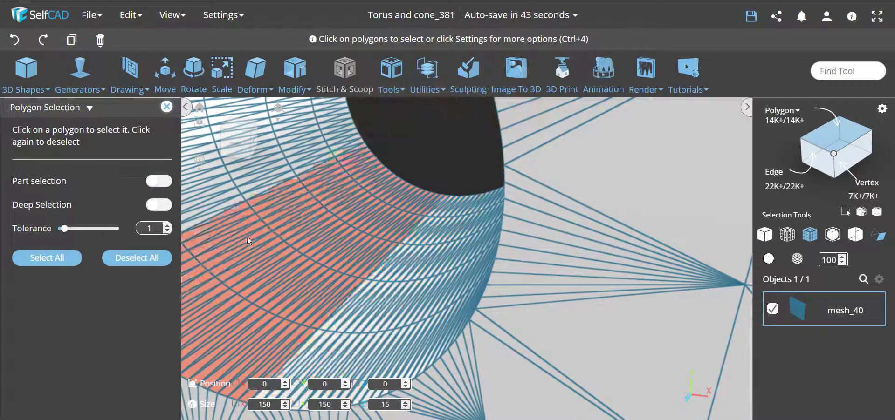
drag(64, 229, 26, 233)
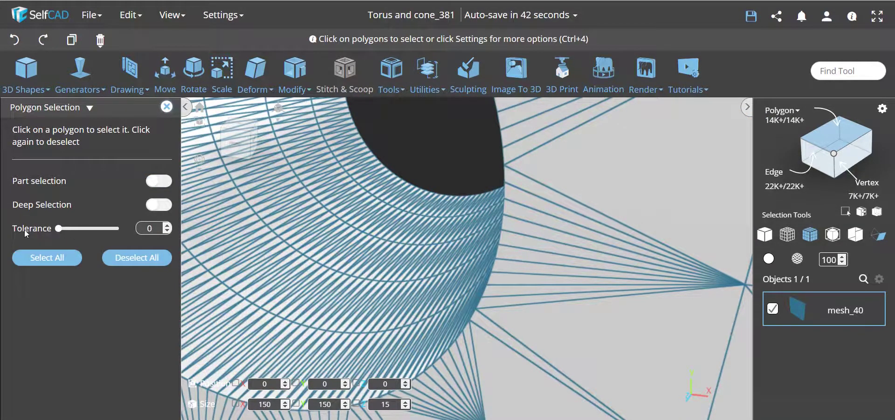
click(166, 106)
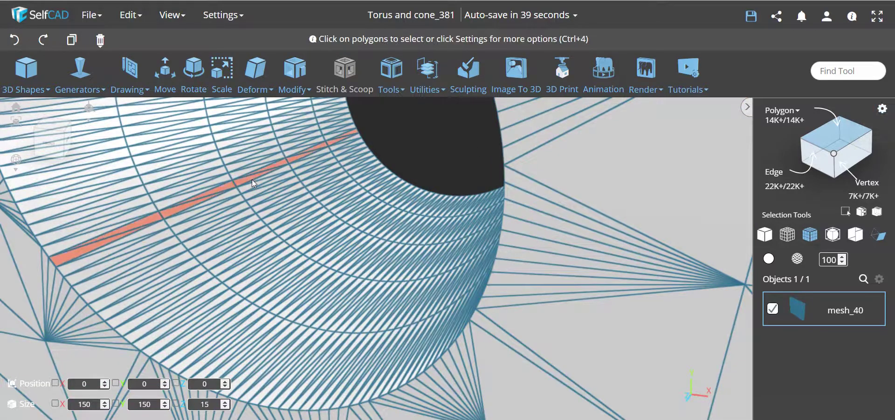
Pick four adjacent thin strips along one hole wall
click(250, 195)
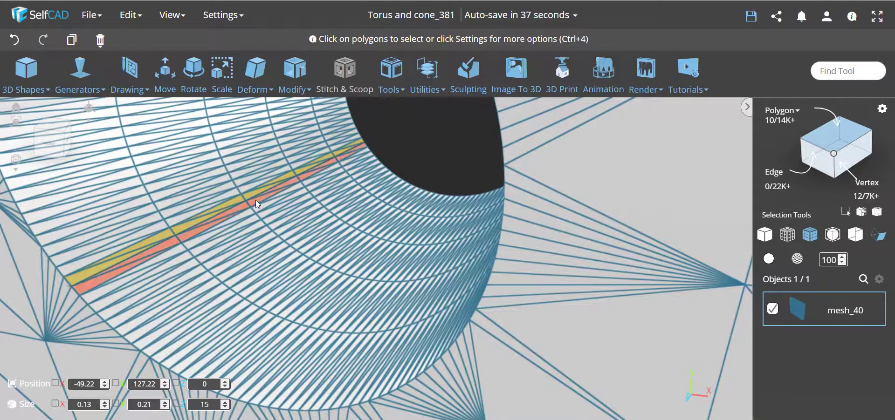
click(115, 281)
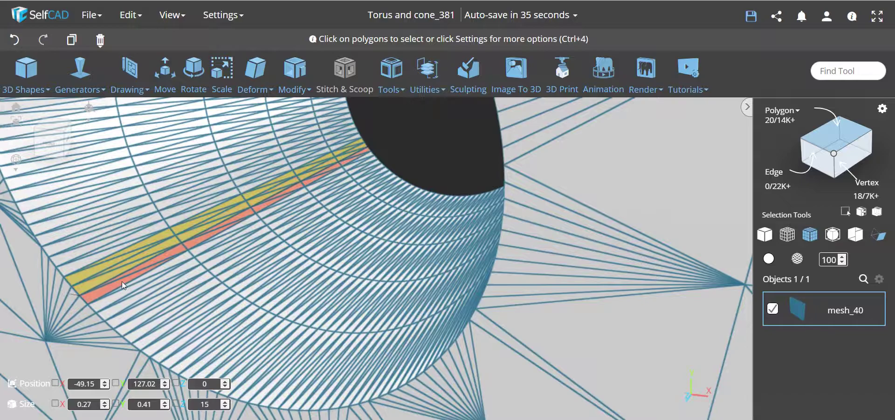
click(354, 161)
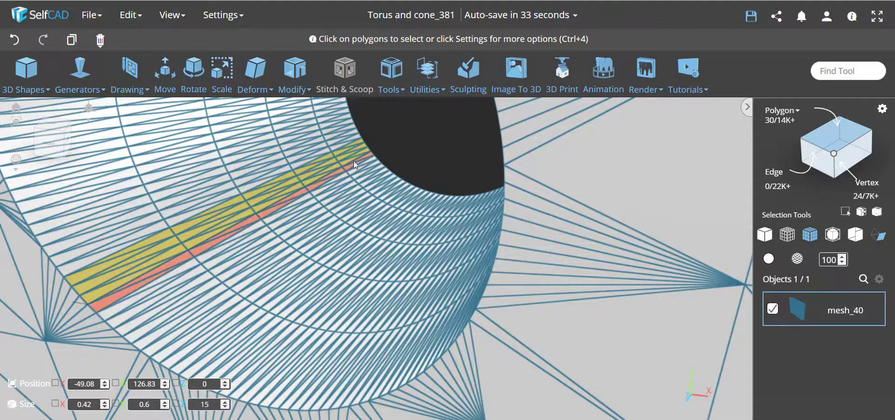
click(211, 240)
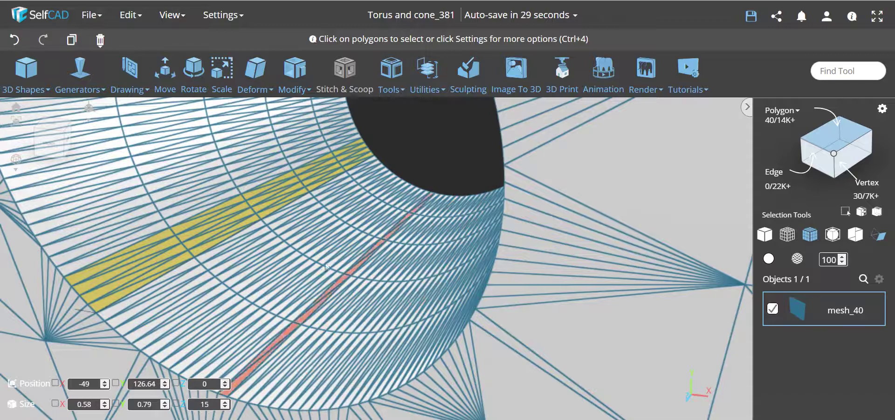
Clear the strip selection, raise tolerance to 2 and pick part of the hole wall
key(ctrl+a)
scroll(349, 209, down, 5)
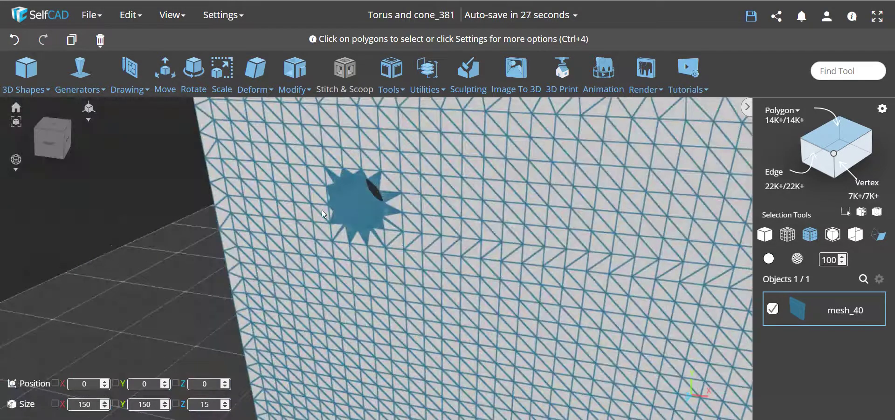
scroll(362, 219, up, 5)
scroll(362, 219, down, 3)
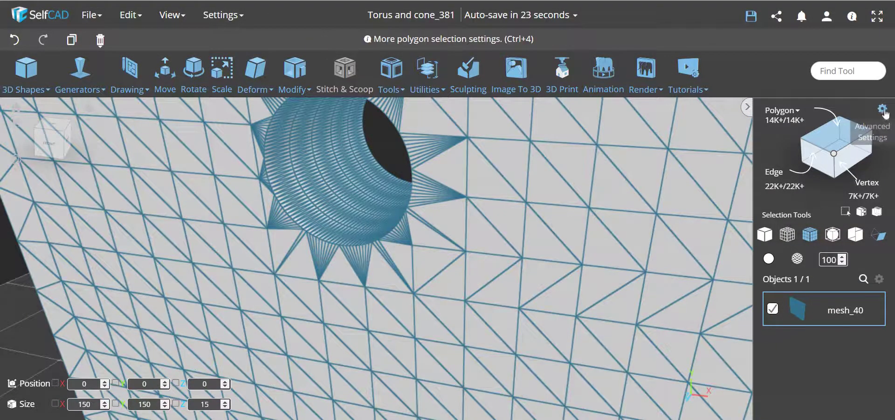
click(882, 110)
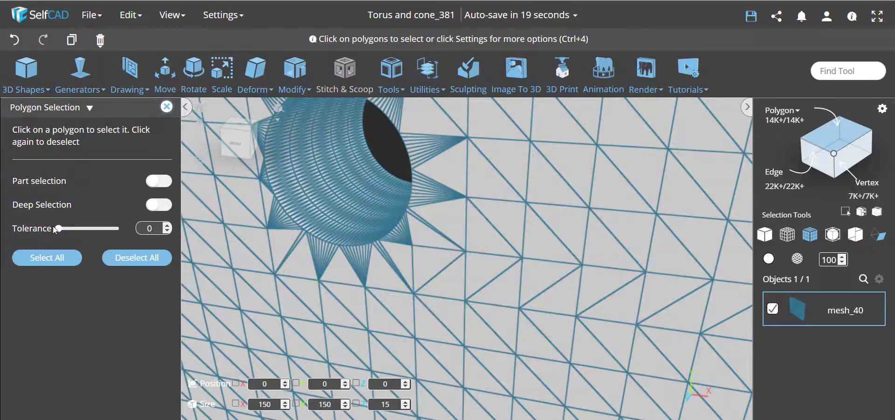
drag(55, 228, 71, 228)
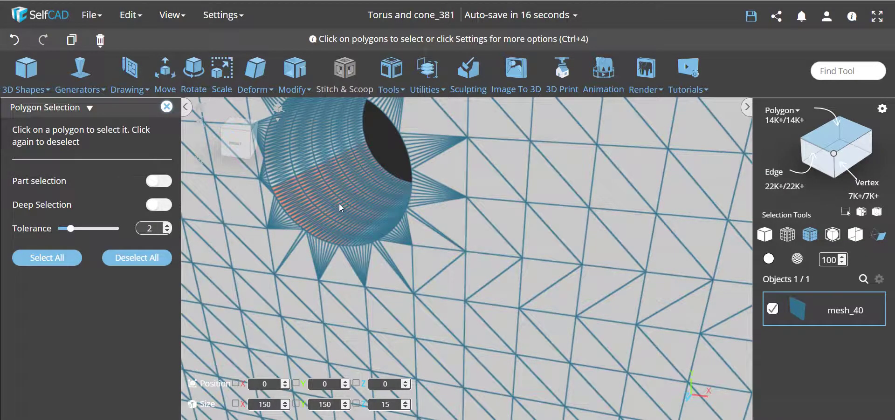
click(339, 203)
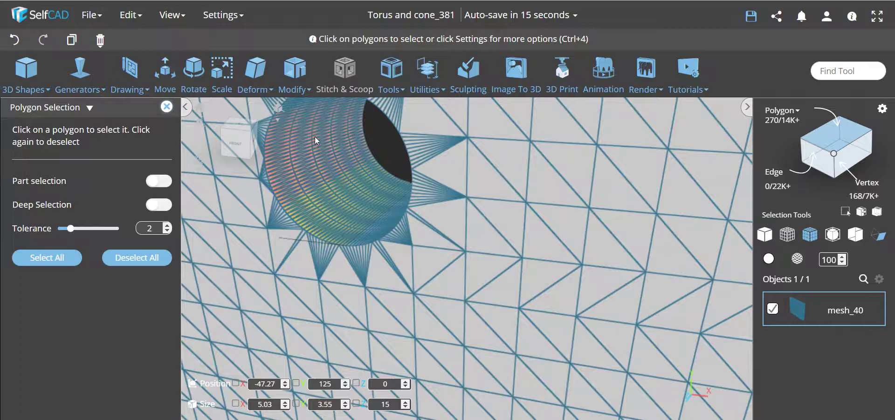
At tolerance 10, select the whole hole wall ring, over 1K faces at 10×10×15
drag(71, 229, 120, 228)
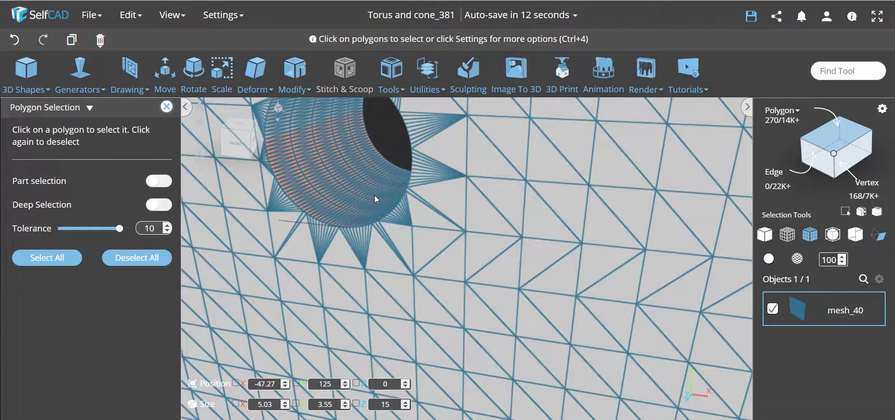
click(373, 195)
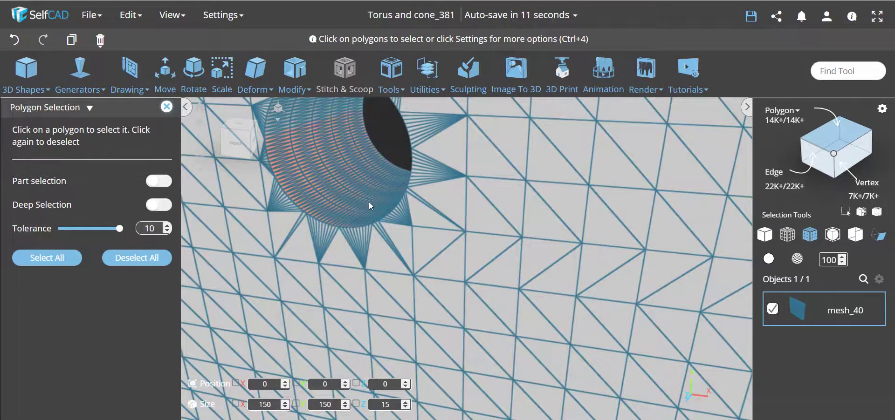
click(361, 205)
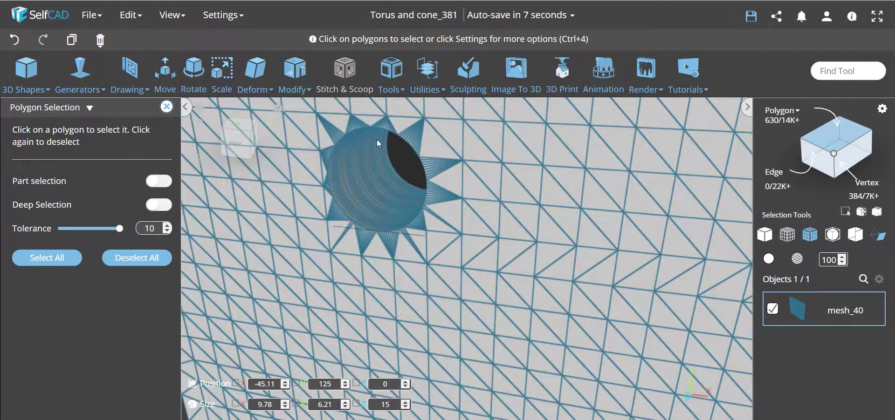
click(365, 247)
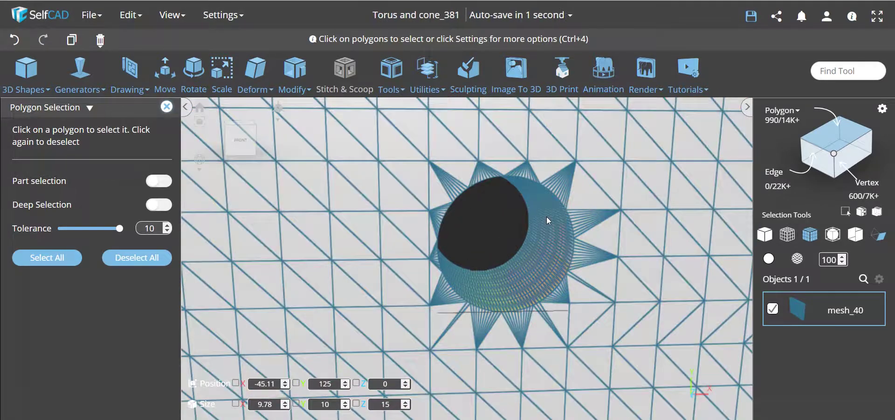
click(547, 217)
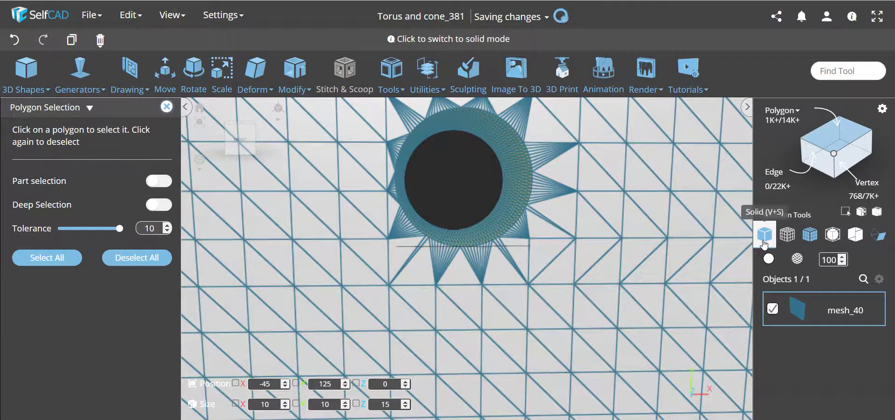
Switch to solid shading and close Polygon Selection, keeping the 10×10×15 ring selected
click(764, 242)
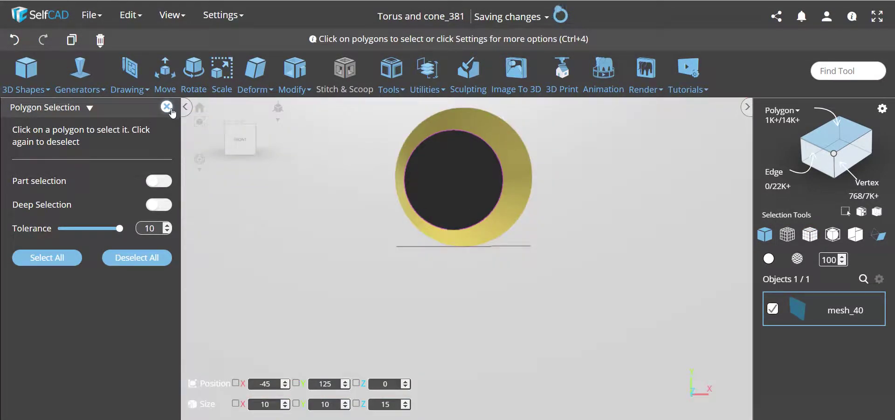
click(167, 107)
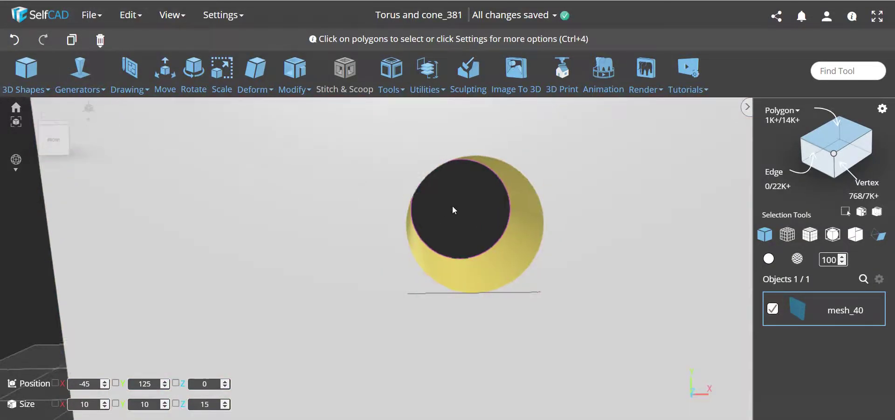
Select the mesh, set Polygon Selection tolerance to 0 and enable Deep Selection
double_click(452, 206)
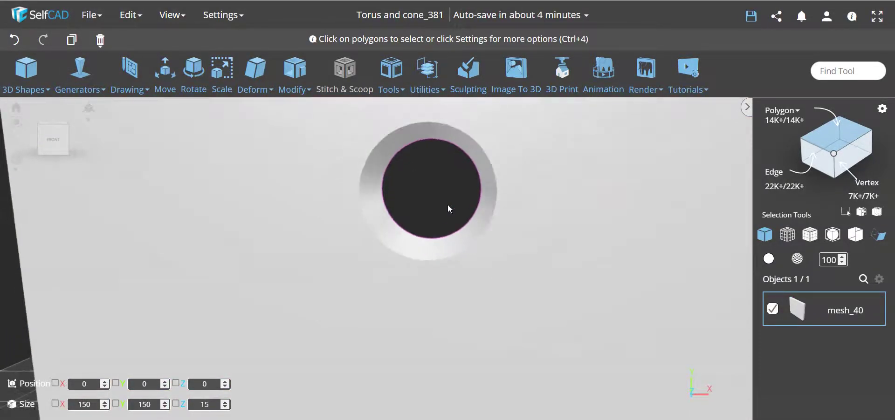
click(883, 110)
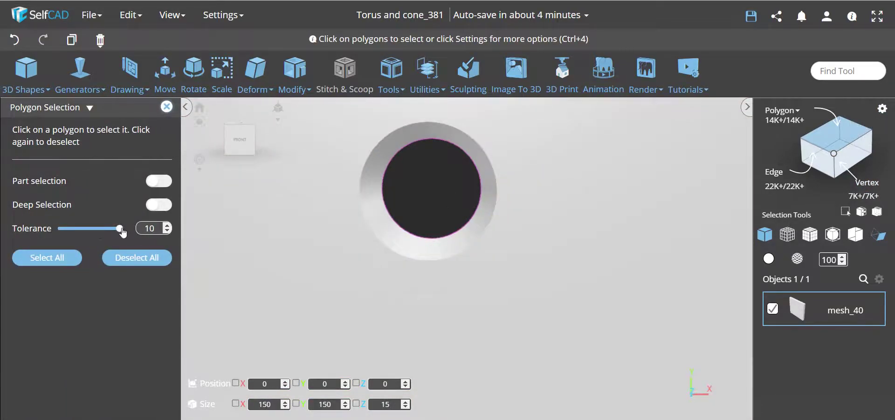
drag(122, 233, 46, 238)
click(159, 205)
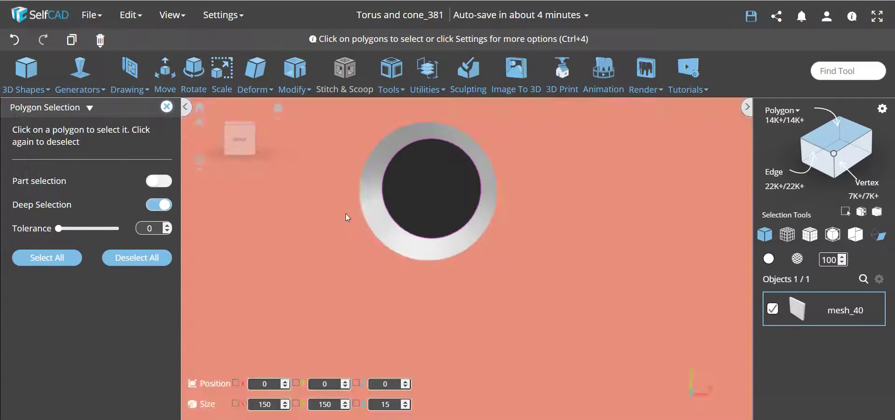
With tolerance 1, reselect the hole's full ring of over 1K faces at 10×10×15
click(396, 233)
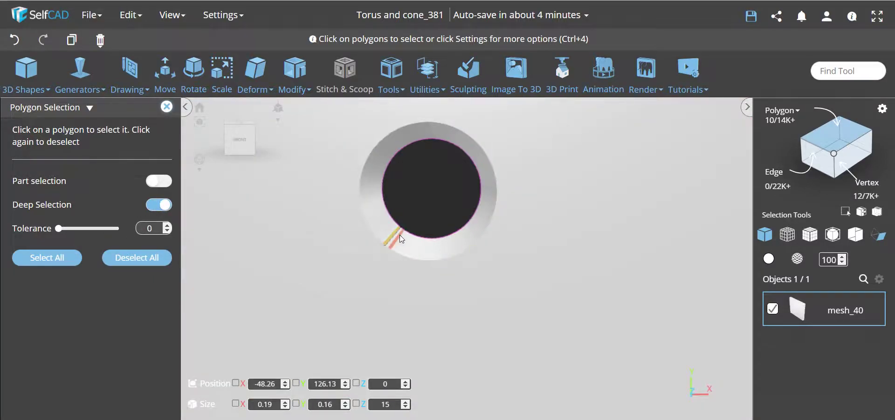
key(ctrl+a)
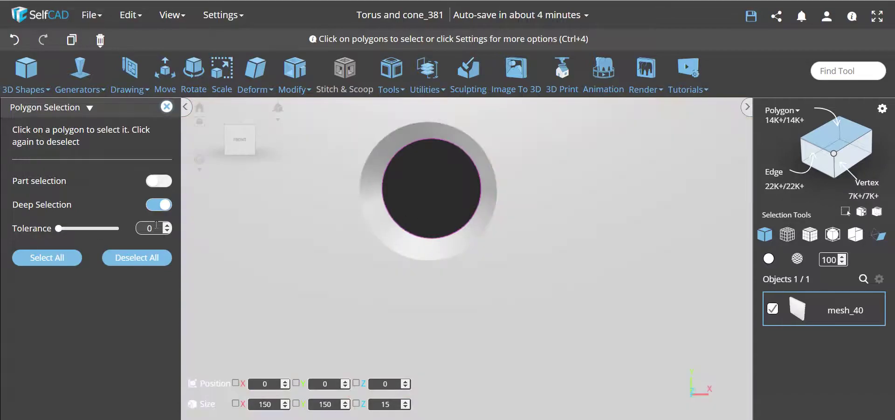
click(167, 225)
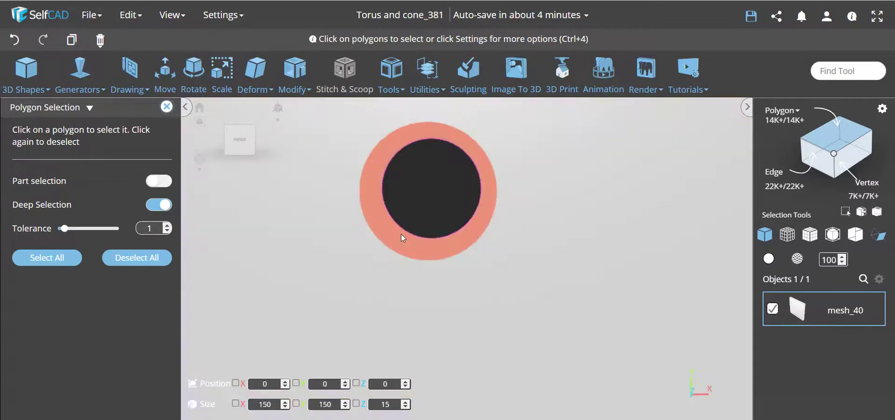
click(401, 235)
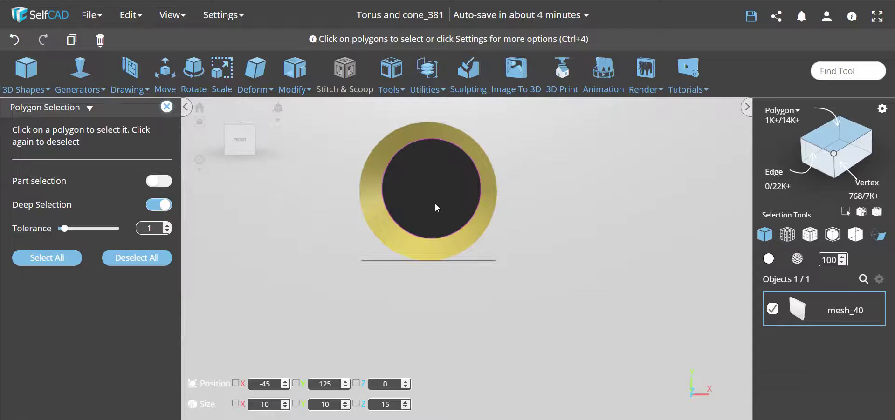
Add the right and left holes' wall rings to the selection, then toggle select-all
scroll(434, 205, down, 5)
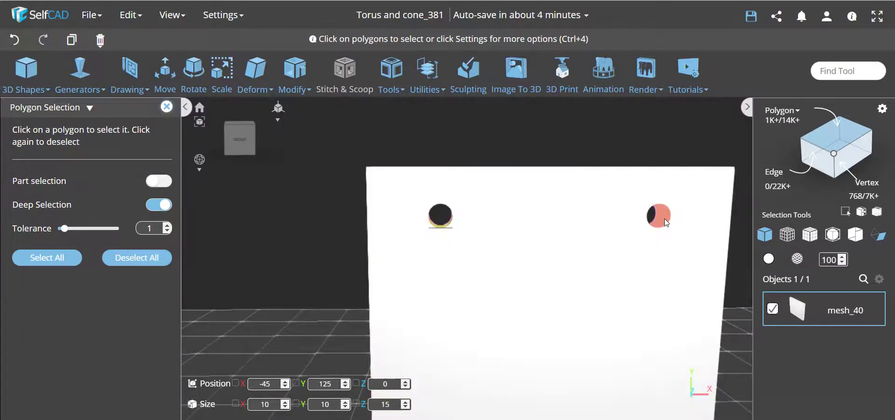
click(666, 223)
drag(618, 152, 495, 320)
scroll(429, 342, up, 5)
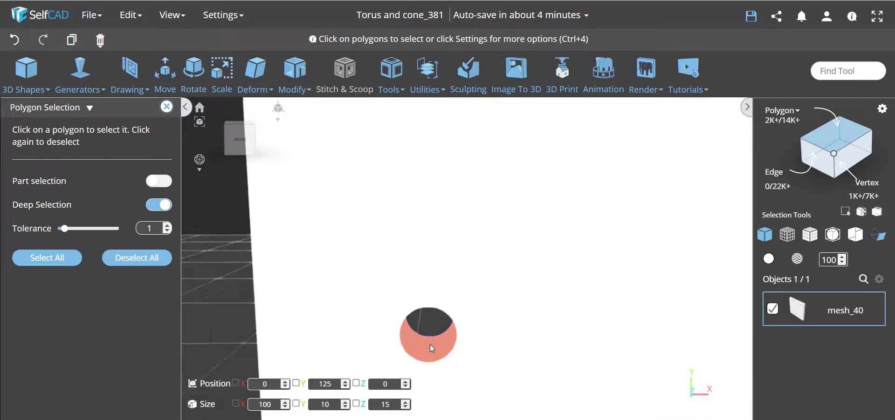
click(430, 345)
scroll(475, 342, down, 5)
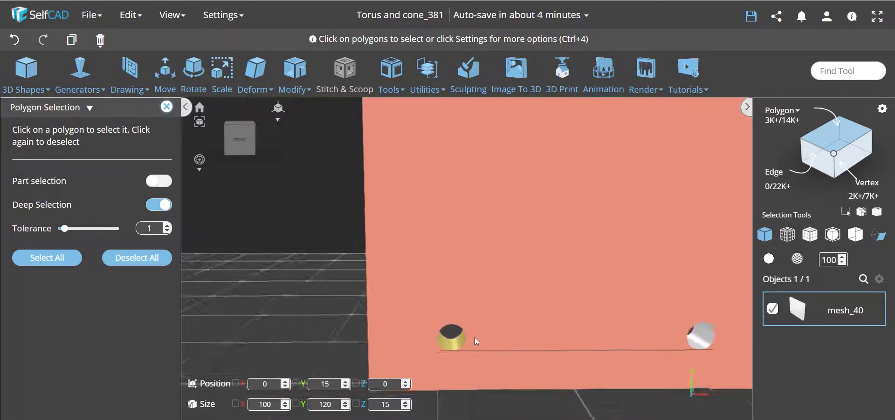
key(ctrl+a)
At tolerance 0, select one thin 10-face strip (0.24×0.07×15) on the upper-left hole wall
drag(337, 256, 318, 268)
scroll(458, 181, up, 5)
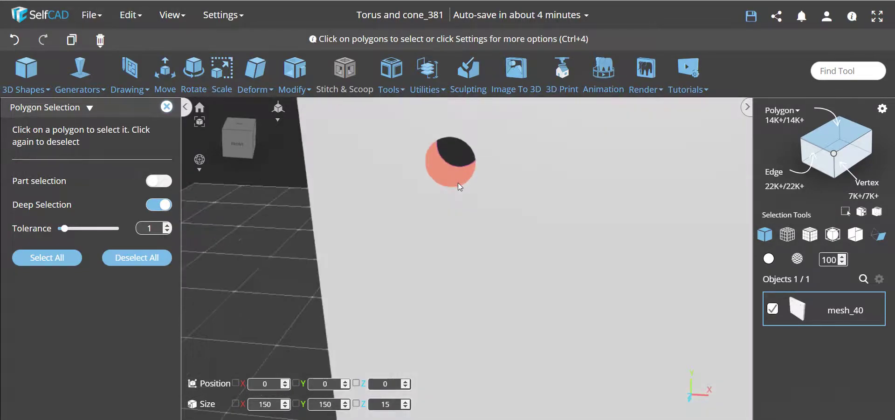
drag(66, 229, 51, 228)
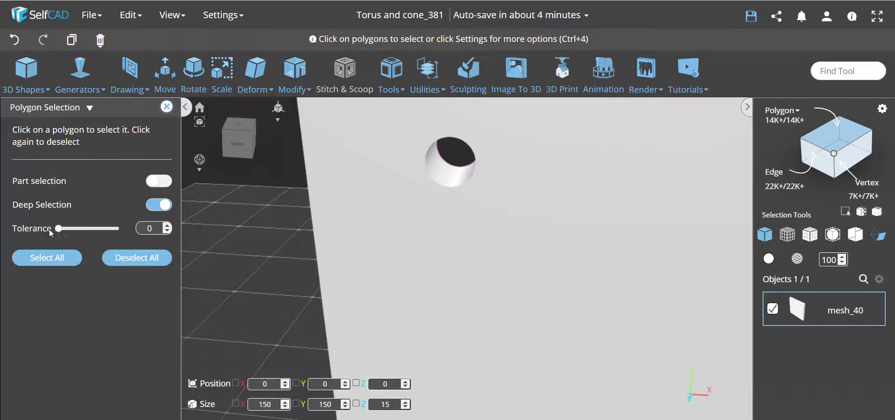
click(494, 154)
click(495, 154)
scroll(451, 175, up, 5)
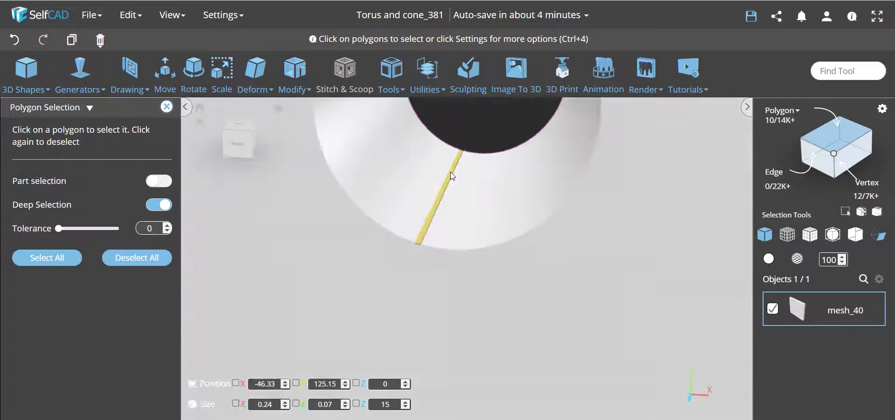
click(449, 173)
Turn off Deep Selection, set tolerance to 1 and select the first section of the hole's ring
click(155, 208)
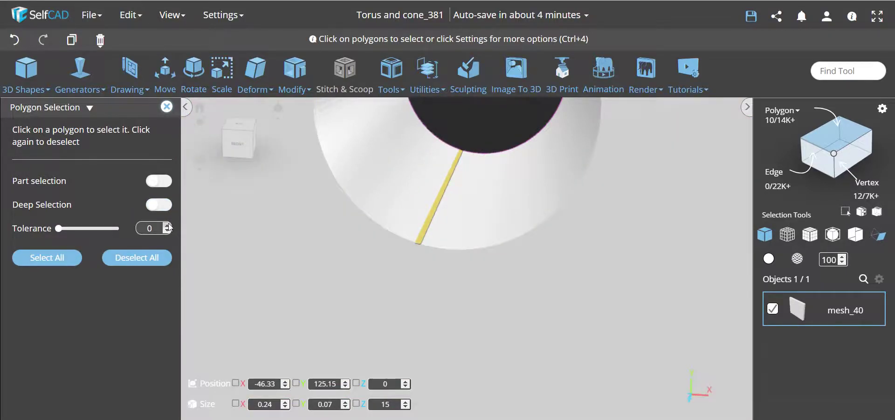
click(167, 225)
click(366, 182)
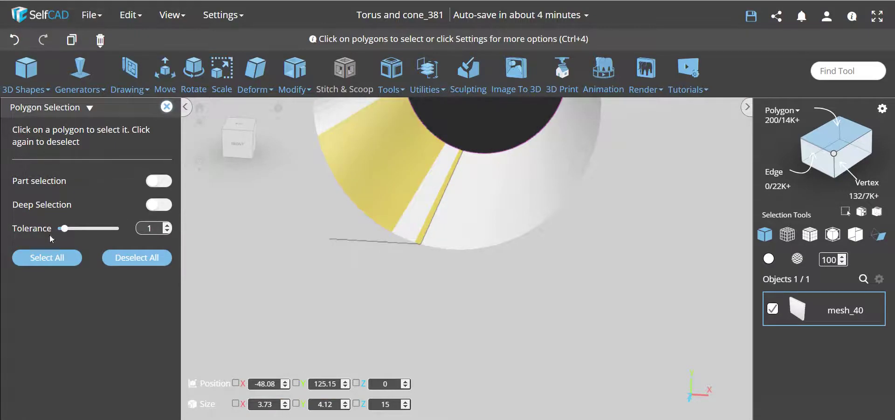
mouse_move(66, 228)
mouse_down()
mouse_move(120, 228)
mouse_move(65, 229)
mouse_up()
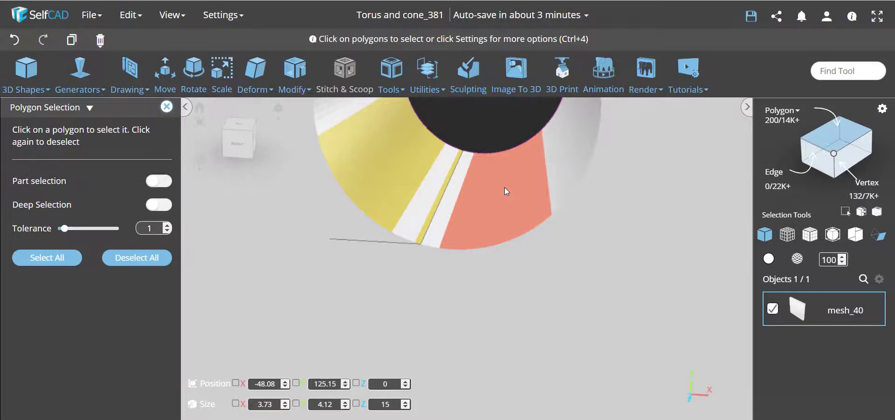
Add the other ring sections, raising tolerance to 10 for the remaining area
click(505, 187)
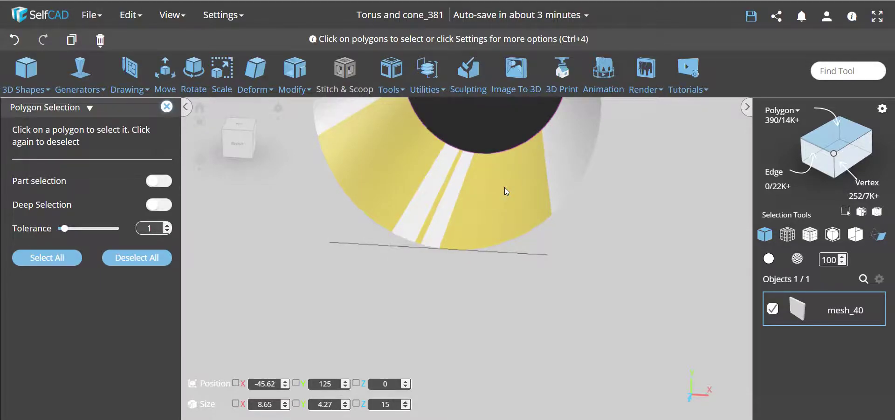
click(552, 166)
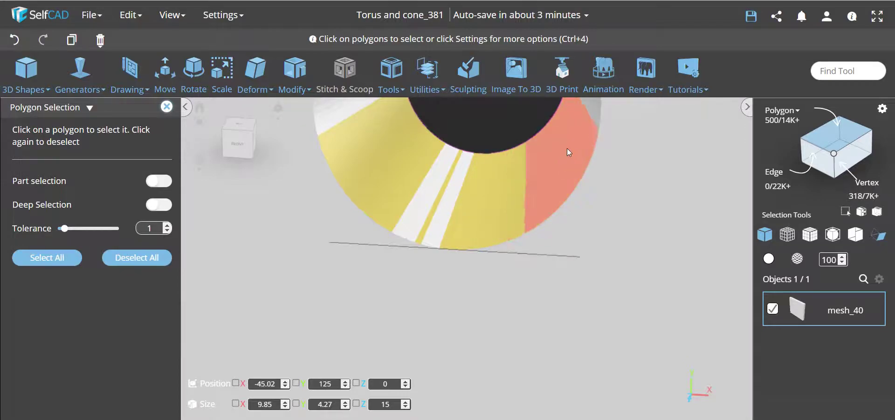
click(584, 128)
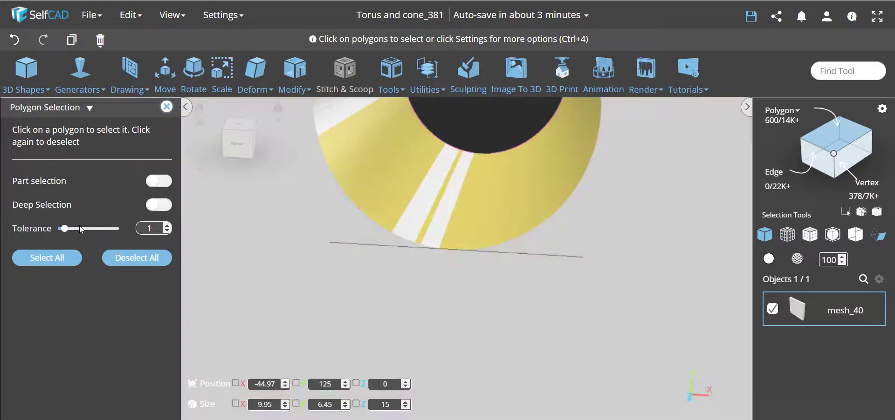
drag(79, 226, 253, 234)
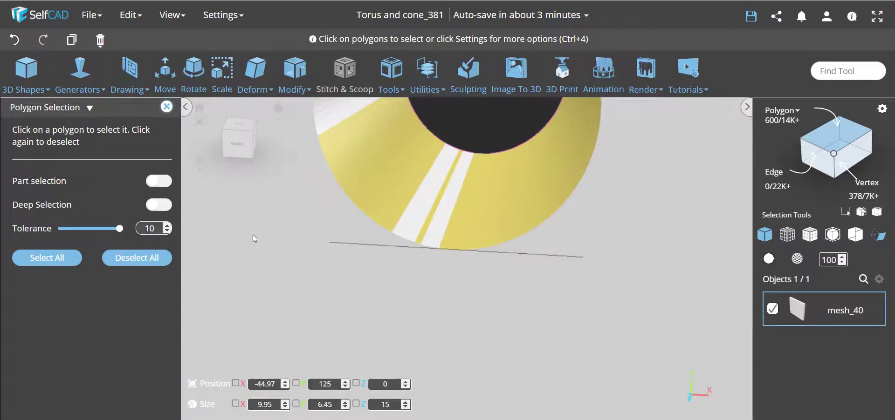
click(444, 219)
scroll(453, 223, down, 5)
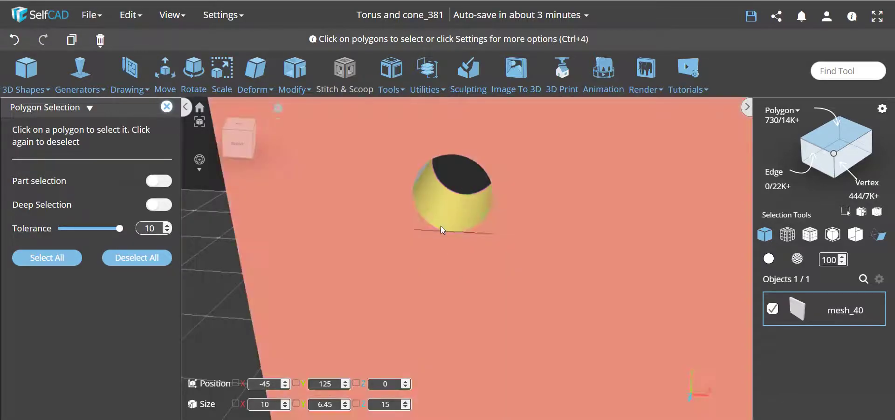
scroll(457, 195, up, 5)
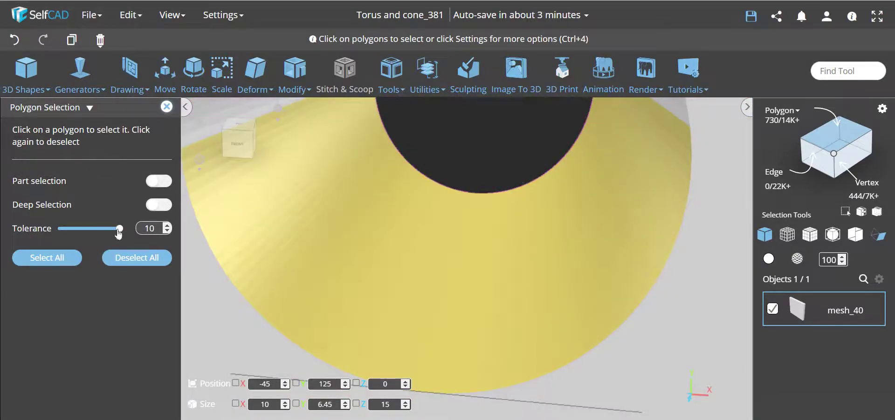
Select all polygons, deselect them all, and lower the selection tolerance to 1
click(47, 257)
click(128, 259)
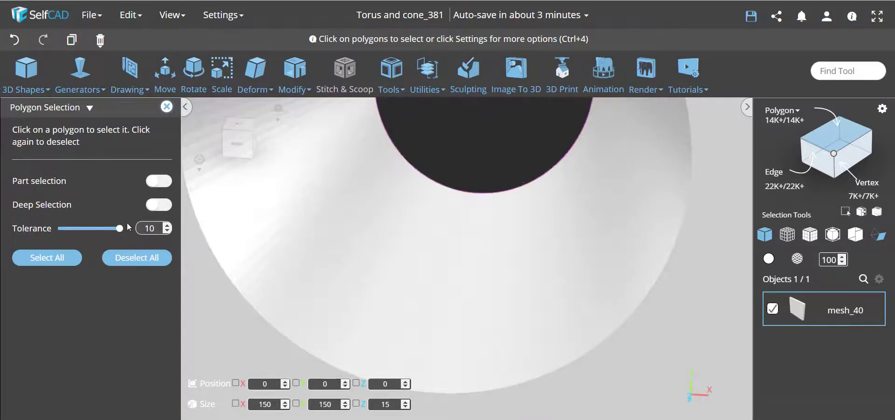
drag(119, 231, 66, 232)
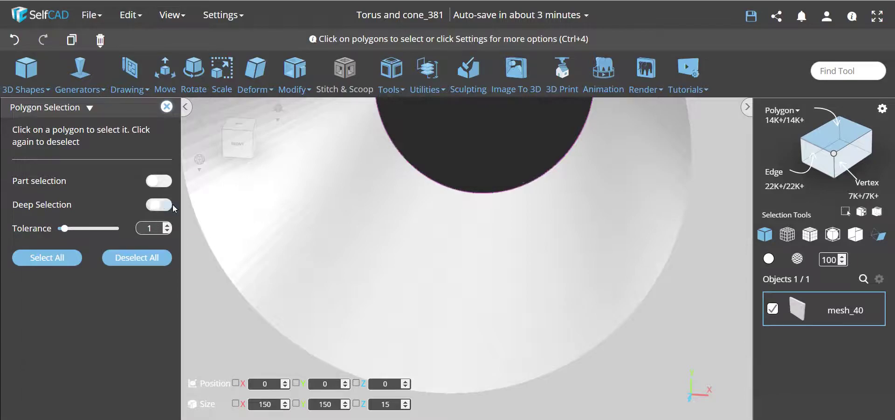
Turn Deep Selection on, pick the face inside the hole, then deselect the hole faces
click(159, 205)
click(361, 240)
scroll(371, 274, down, 5)
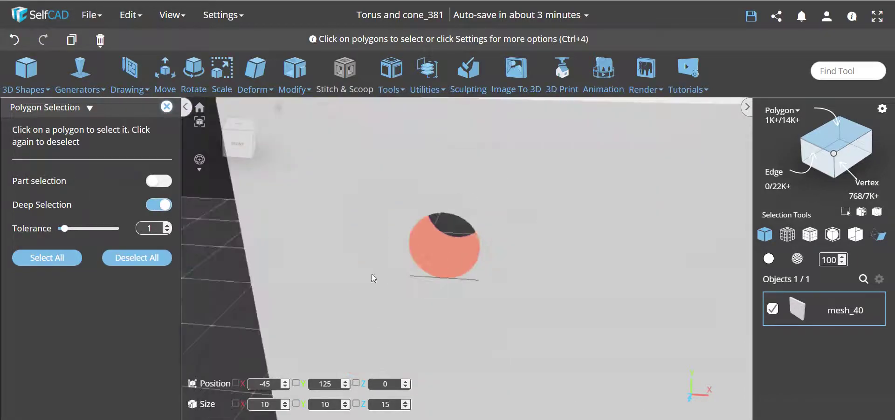
click(165, 252)
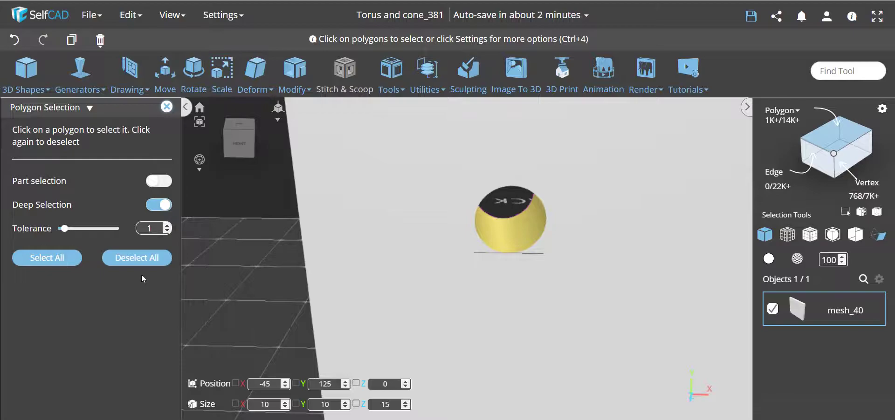
Close Polygon Selection and view the plate head-on in Solid + Wireframe mode
click(167, 107)
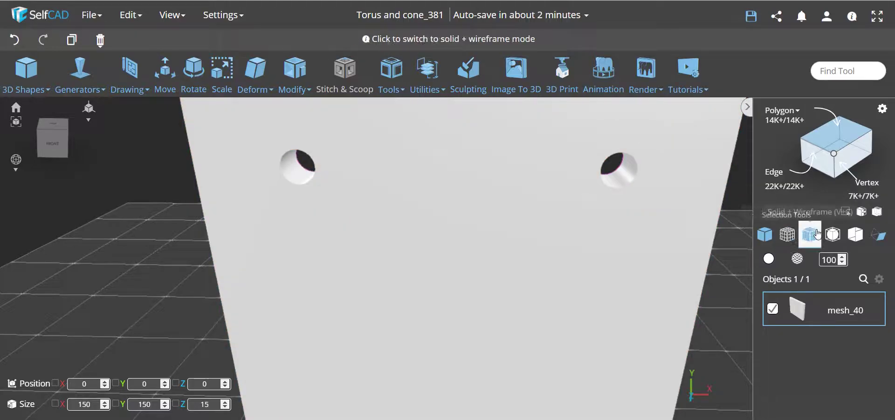
click(814, 235)
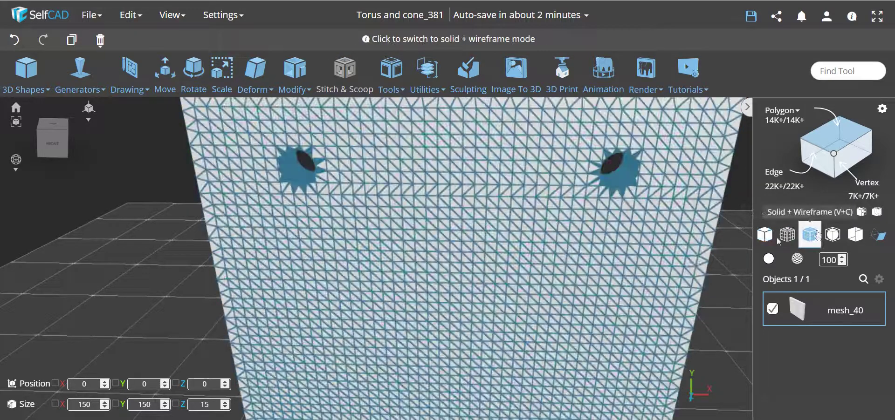
scroll(338, 225, up, 5)
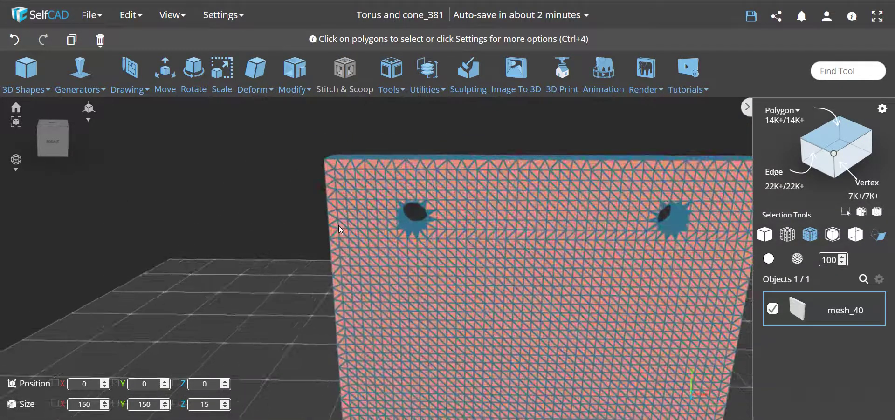
scroll(339, 226, up, 2)
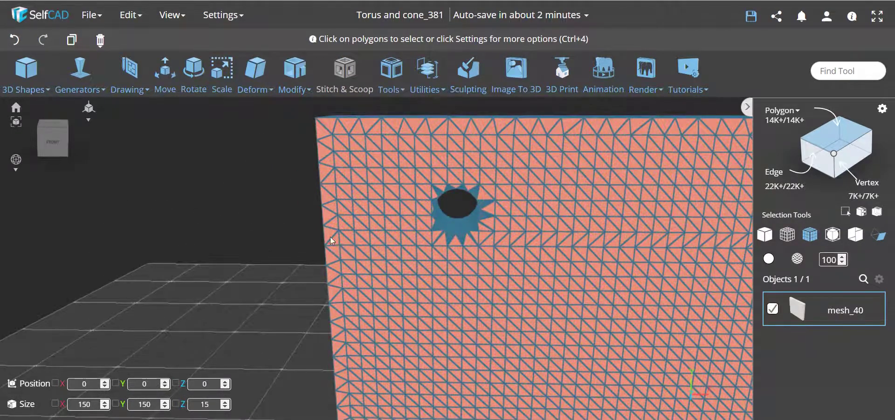
right_drag(330, 237, 330, 230)
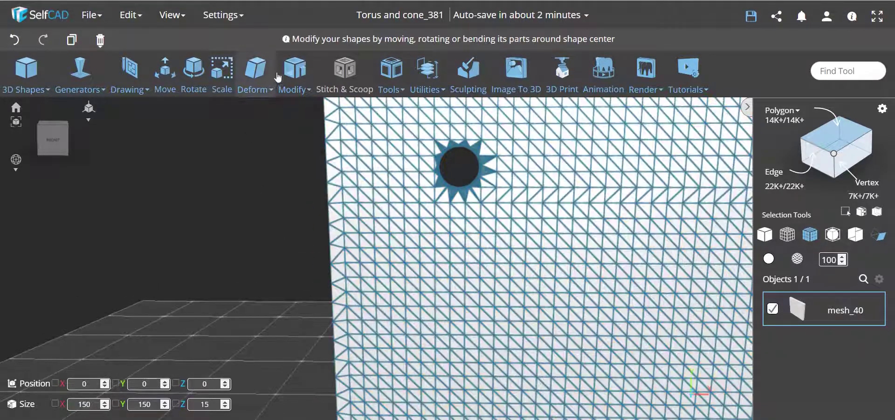
Set Resolution detail level to 0, reducing the plate to 518 polygons, and select its front face
click(295, 74)
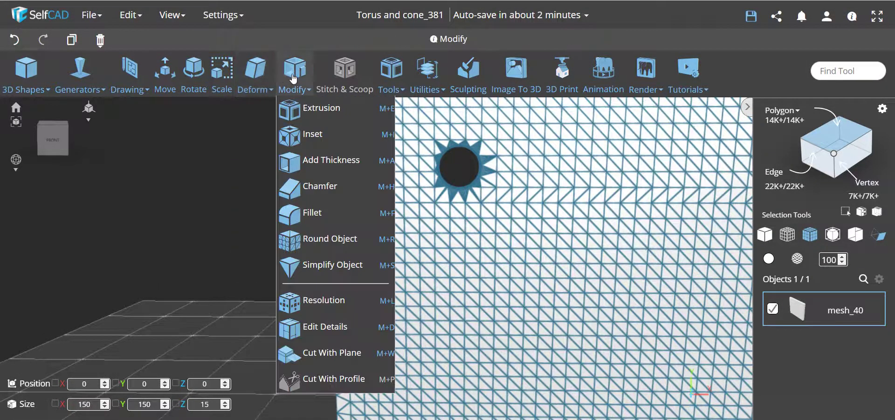
click(345, 303)
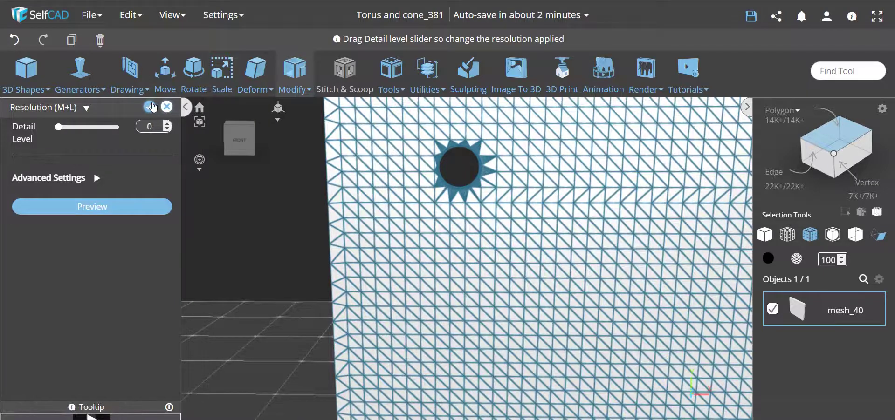
click(138, 214)
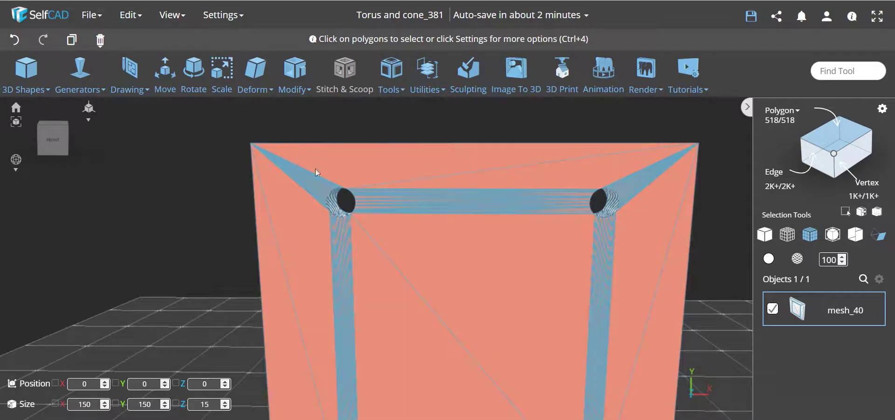
drag(154, 204, 251, 214)
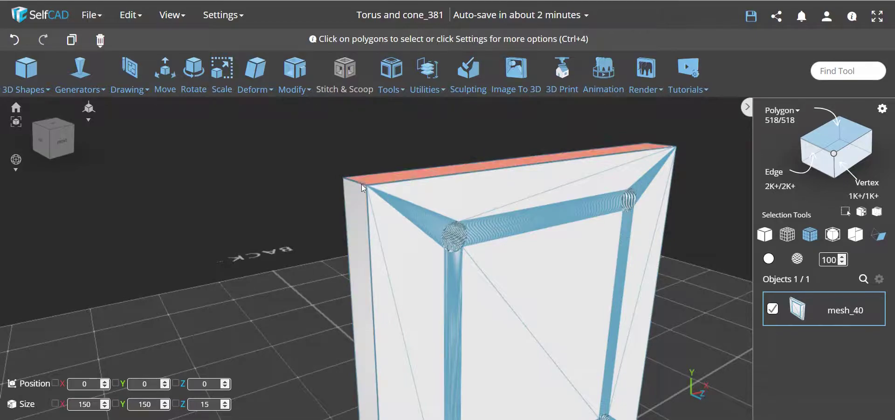
drag(303, 205, 234, 230)
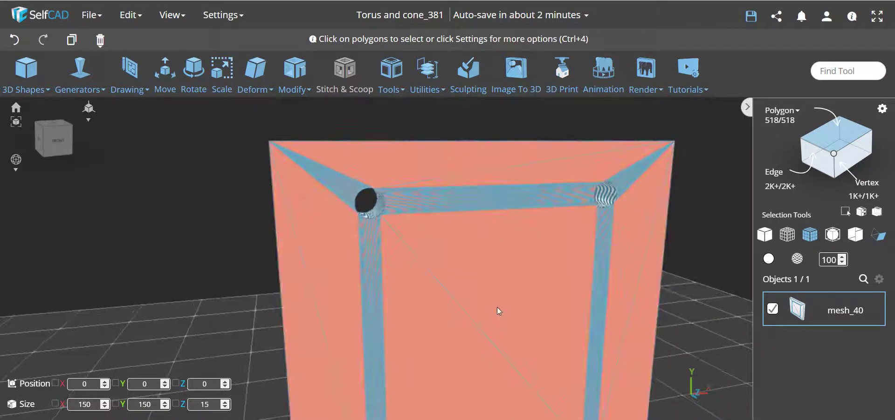
click(497, 311)
drag(498, 311, 505, 271)
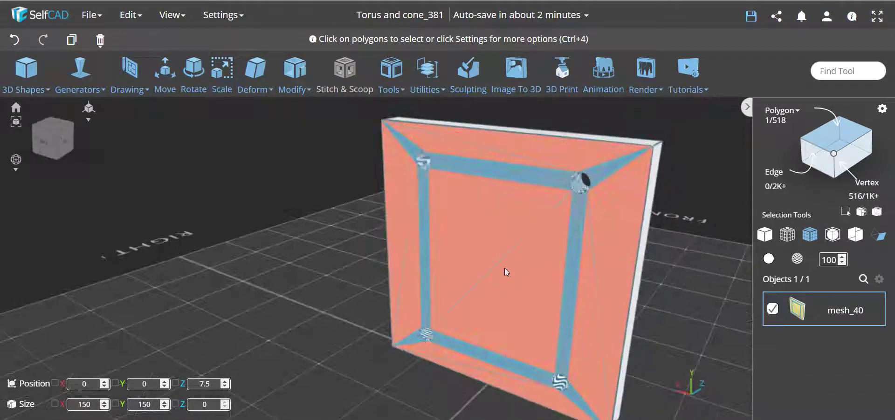
Add the back face and apply Inset to both faces, entering an amount of 5
click(505, 272)
click(295, 70)
click(313, 135)
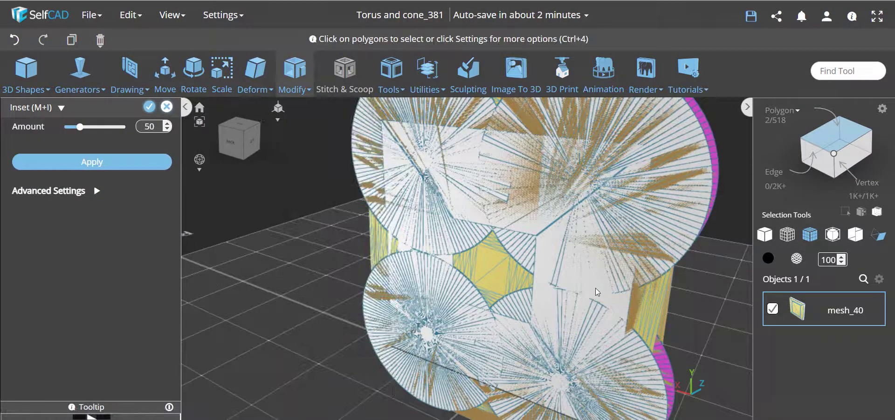
drag(597, 292, 382, 180)
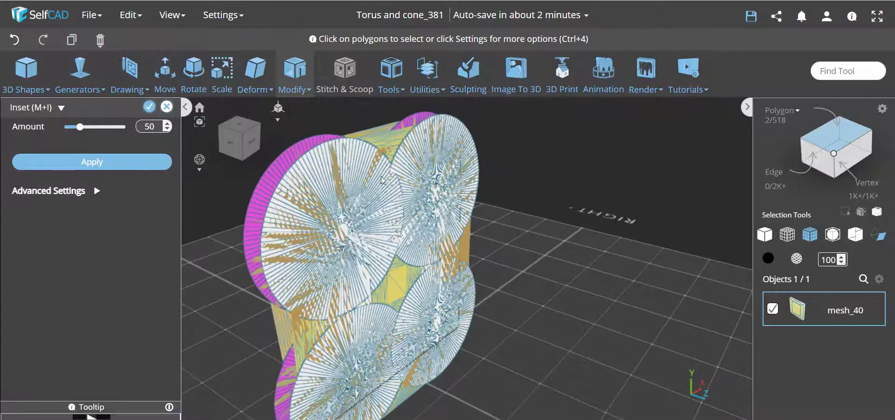
double_click(146, 127)
text(5)
Adjust the inset amount through 7 and 8, settling on 6
drag(610, 294, 452, 236)
scroll(441, 172, up, 5)
scroll(451, 186, up, 2)
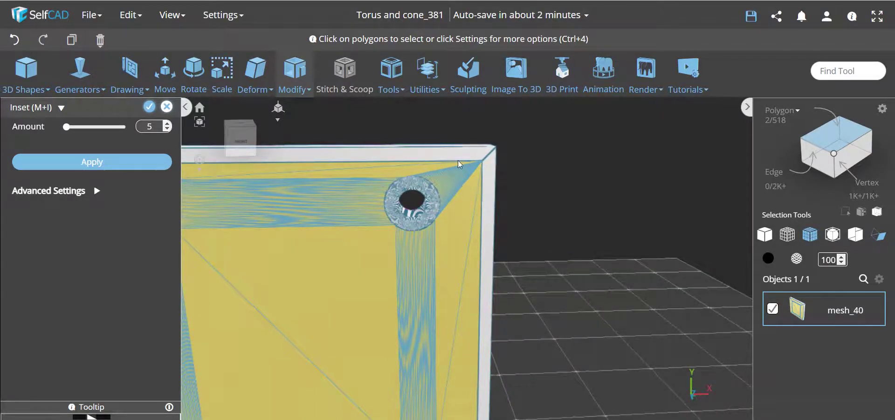
scroll(517, 190, down, 4)
scroll(625, 208, up, 2)
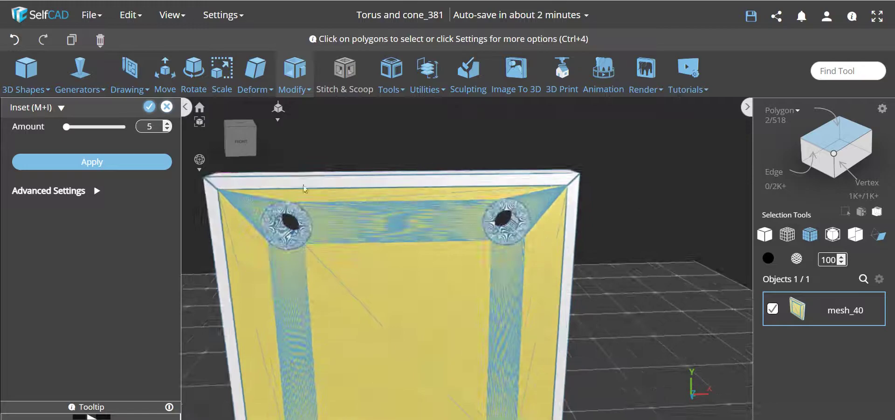
click(167, 124)
click(167, 123)
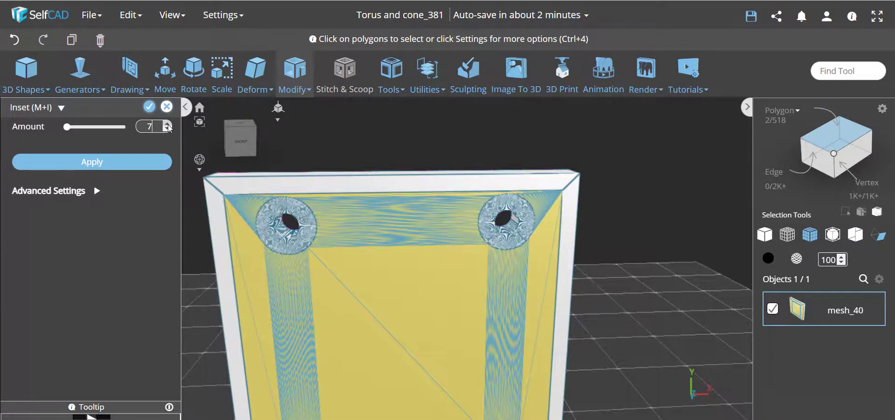
scroll(541, 198, up, 3)
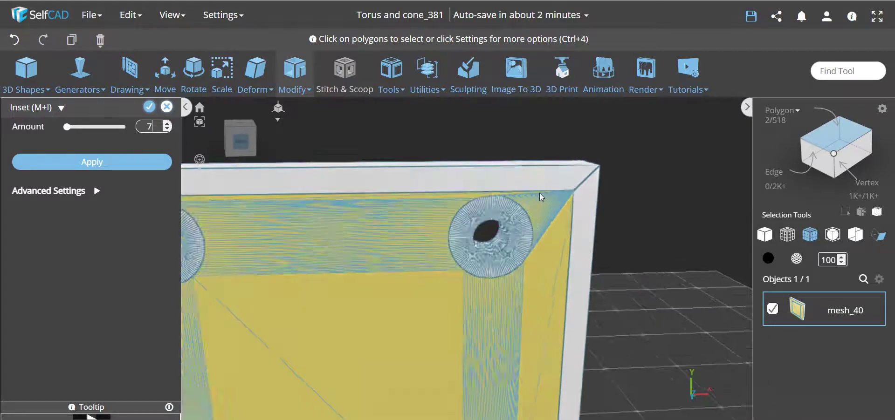
scroll(546, 198, up, 1)
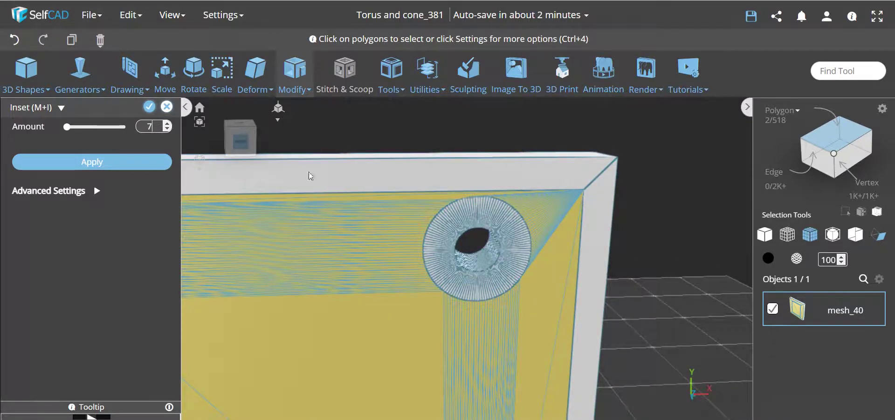
click(167, 124)
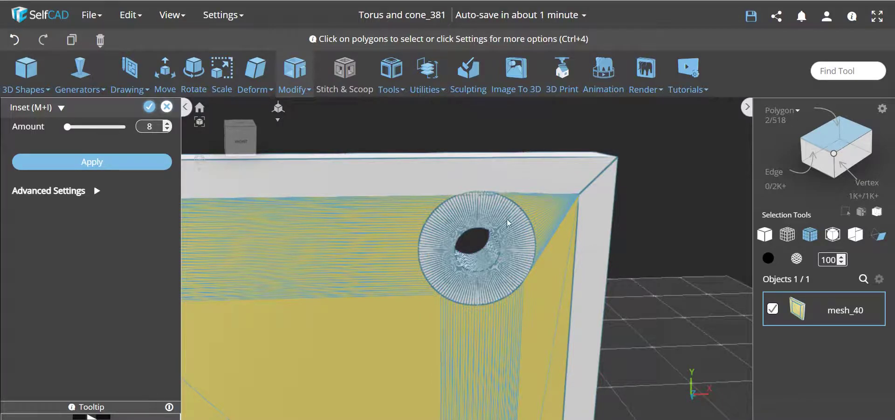
click(169, 130)
click(170, 130)
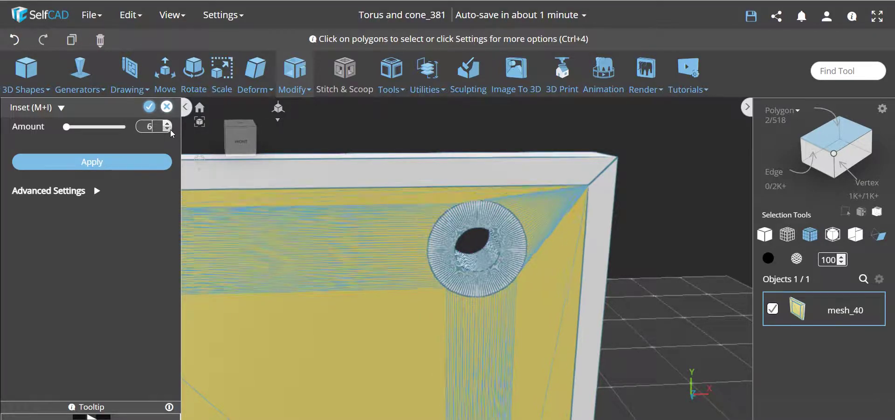
click(149, 107)
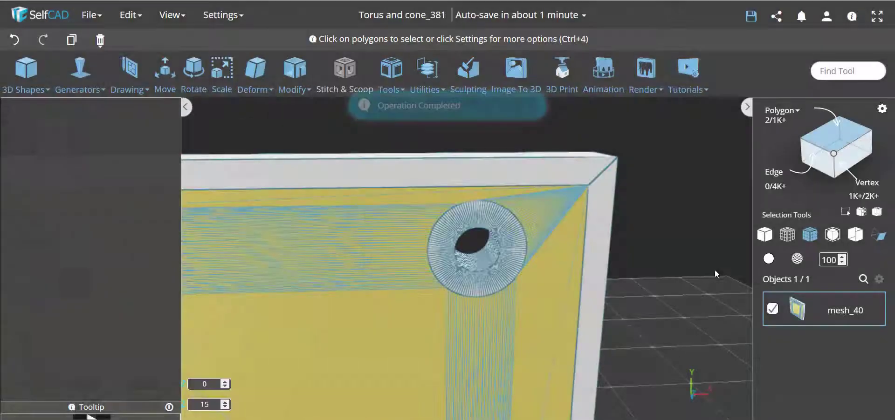
scroll(670, 247, down, 3)
key(ctrl+a)
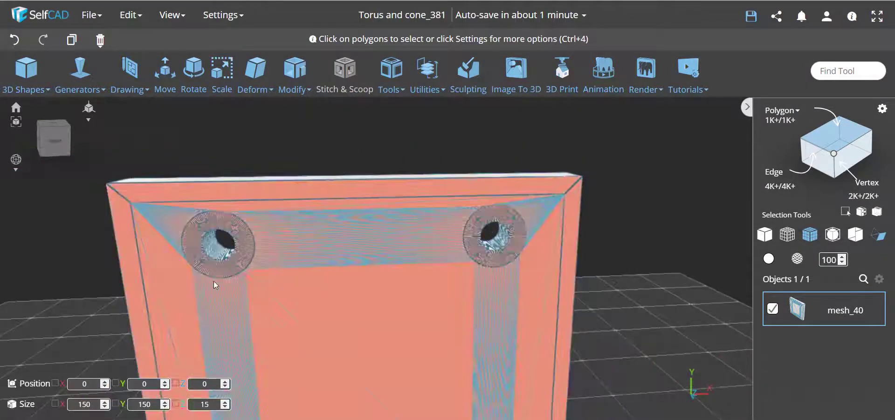
click(631, 250)
key(ctrl+a)
scroll(476, 267, down, 2)
scroll(592, 284, down, 3)
click(592, 284)
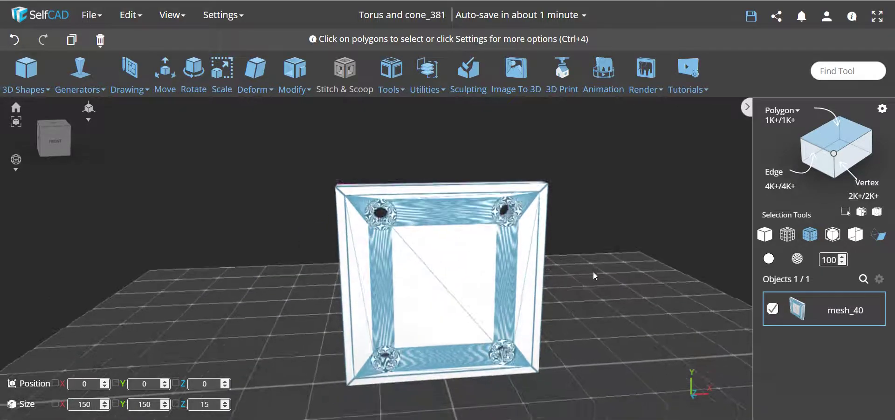
drag(593, 272, 547, 278)
scroll(336, 217, up, 3)
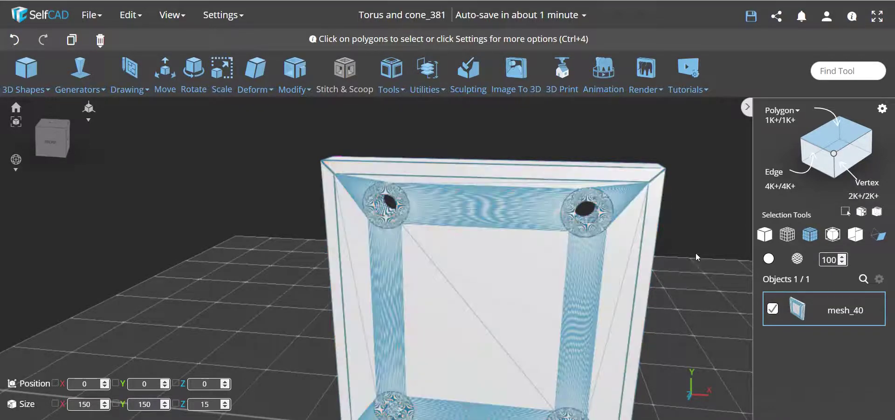
right_drag(700, 250, 517, 252)
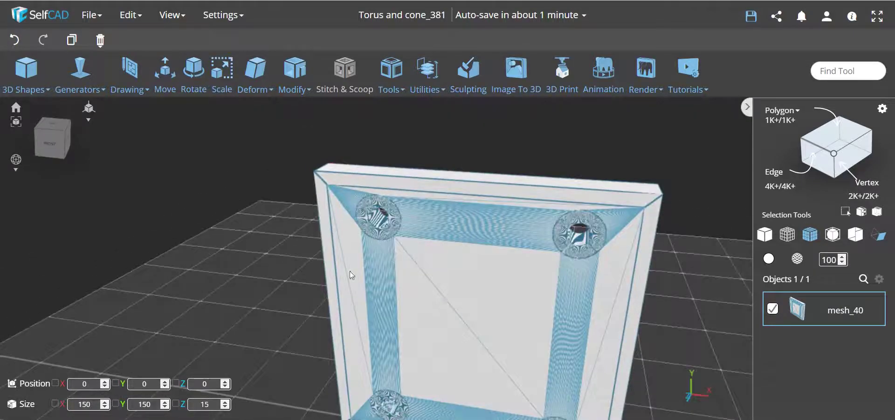